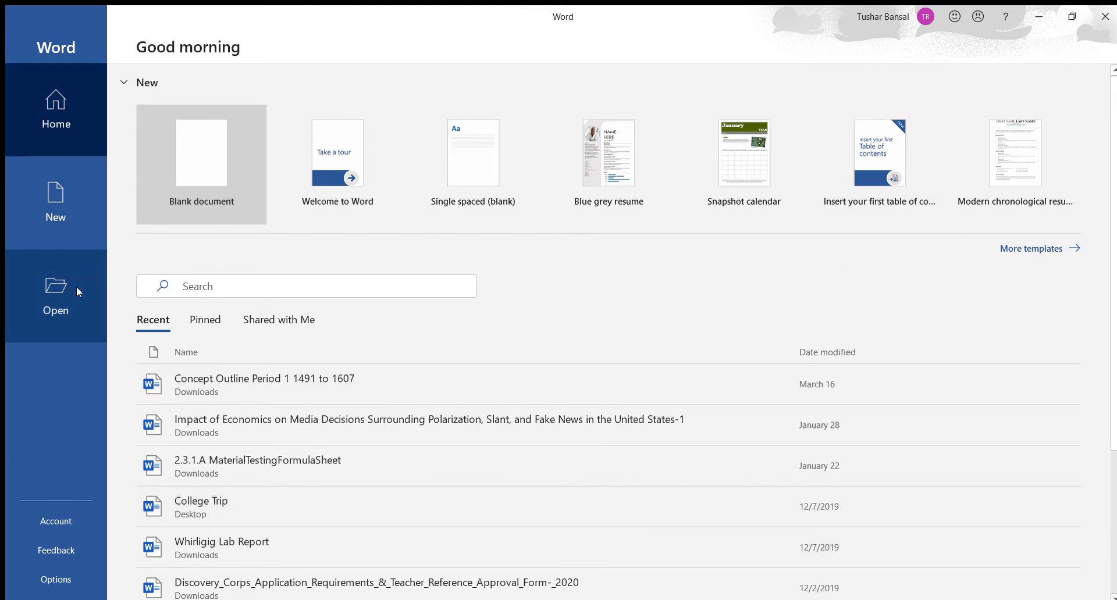
Look through the list of documents available to open and the gallery of new document templates
click(56, 310)
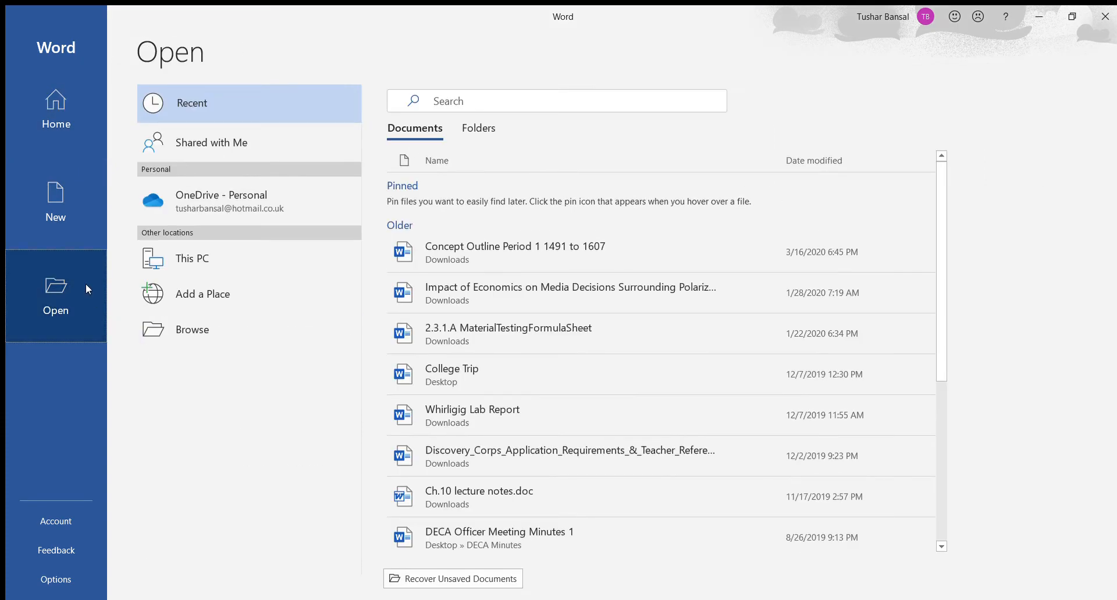
click(69, 102)
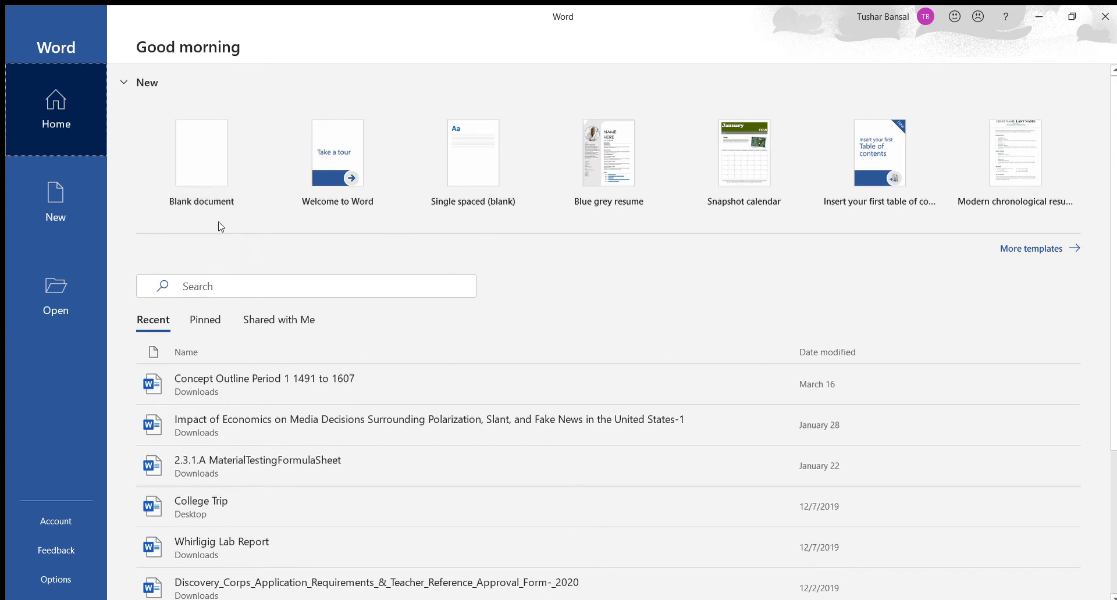
click(64, 201)
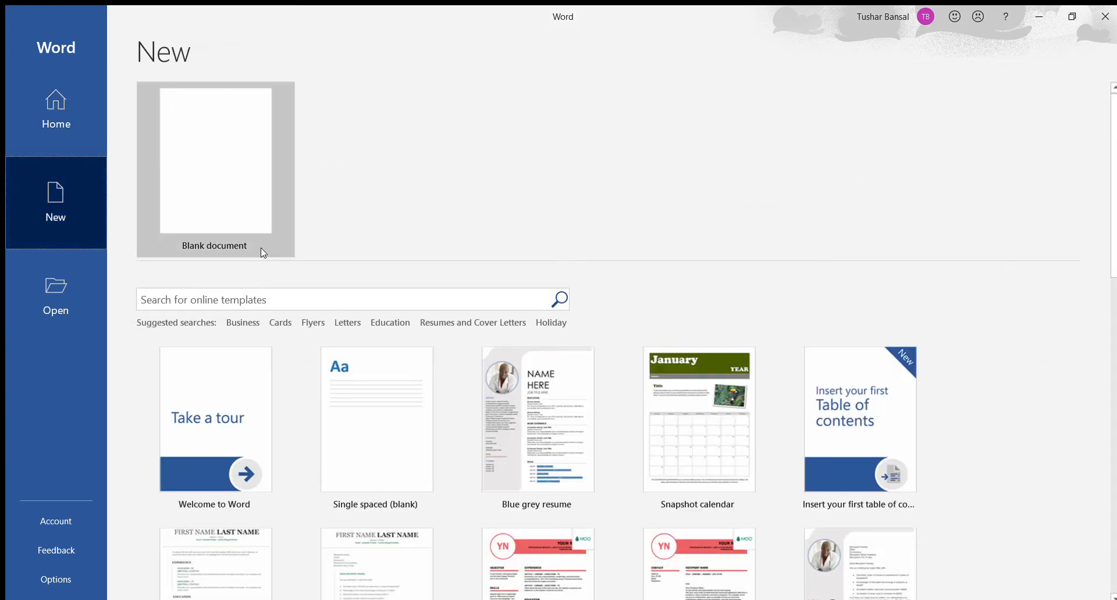
scroll(407, 282, down, 3)
scroll(407, 278, down, 8)
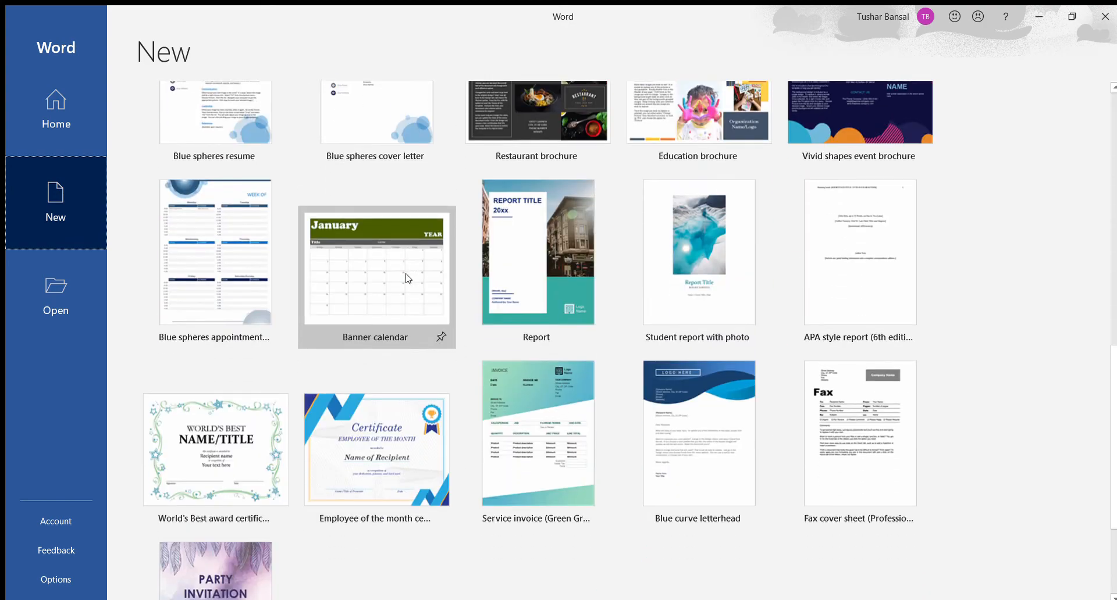
scroll(147, 144, up, 11)
click(69, 101)
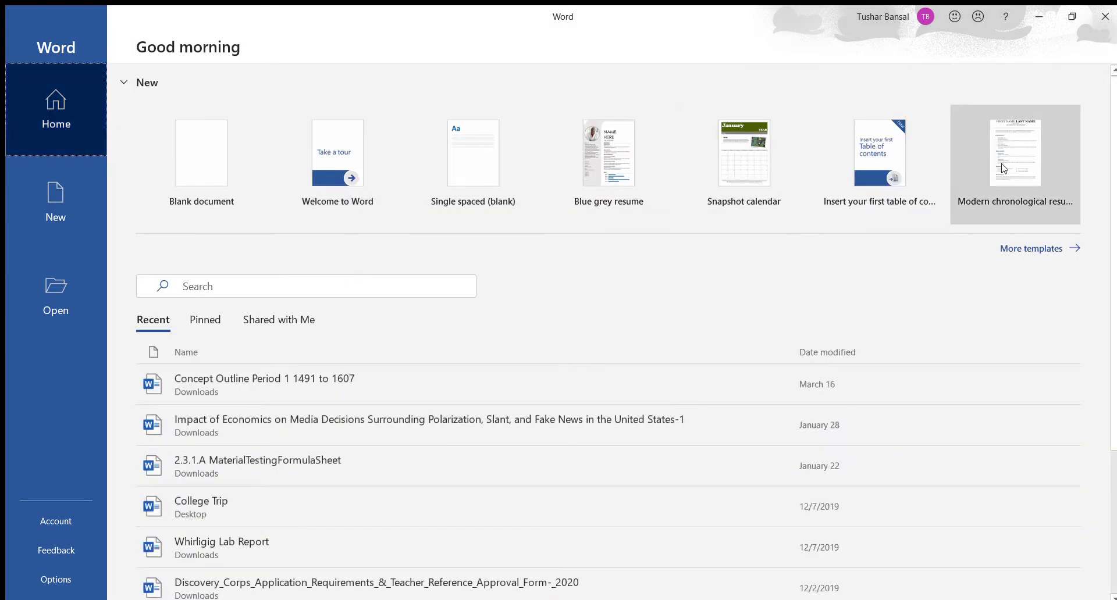
Create a blank document and enter the text "Hello my name is" on its first line
click(221, 168)
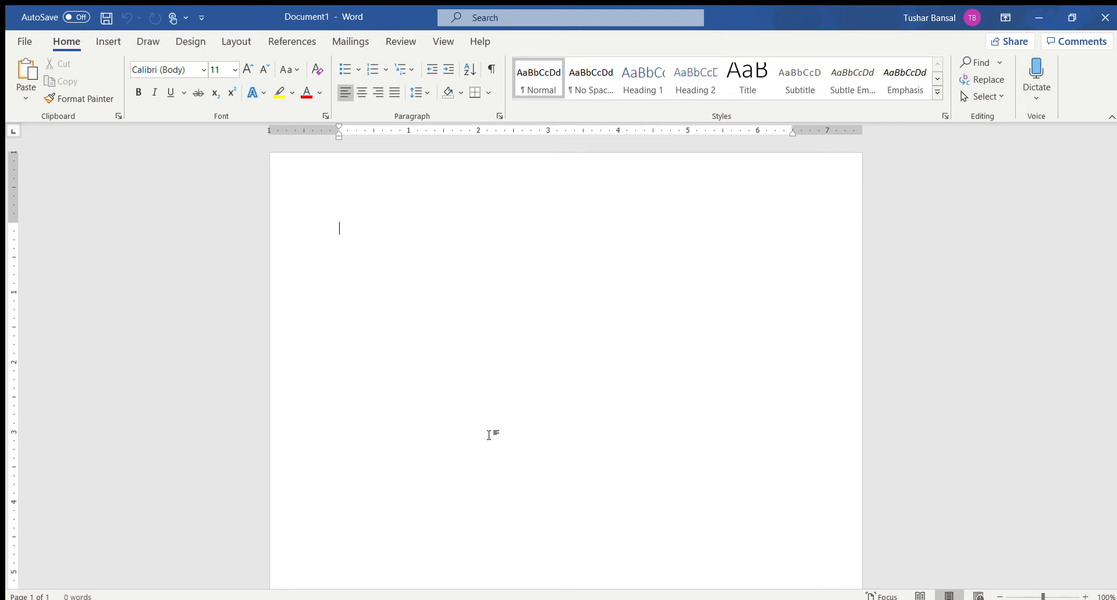
text(Hello my name is isbd)
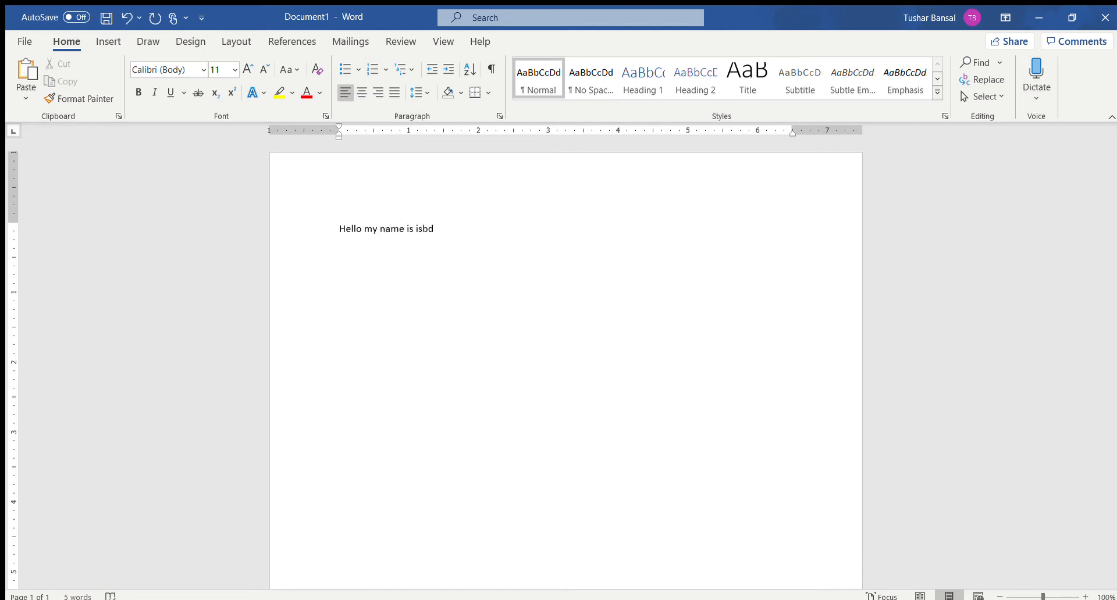
key(BackSpace)
key(BackSpace)
key(BackSpace)
key(BackSpace)
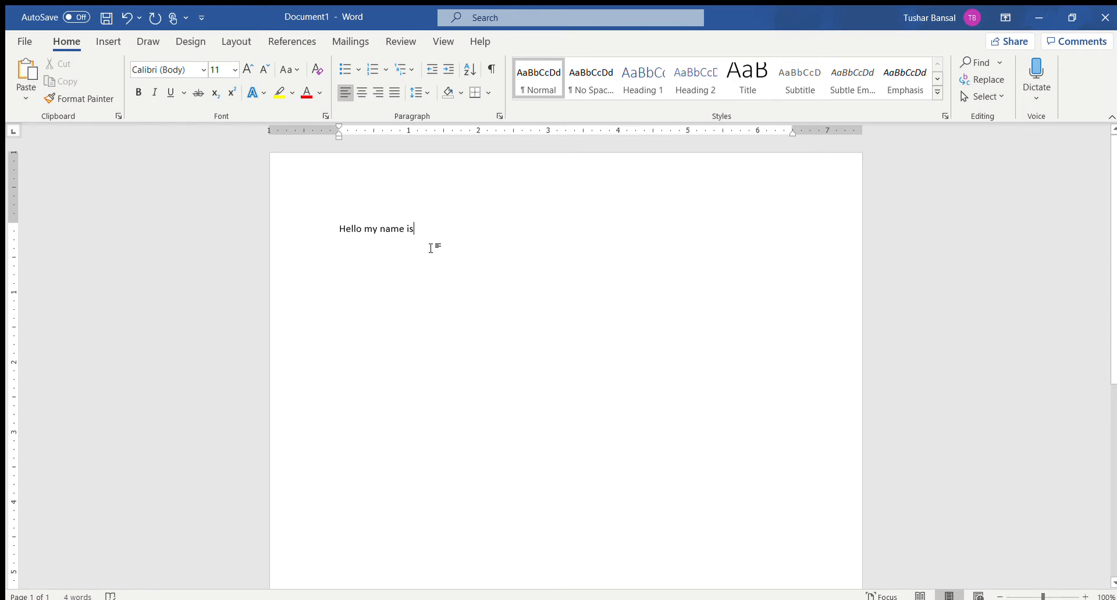
Select the whole line of text, clear the selection, and select only the word "Hello"
drag(419, 228, 324, 209)
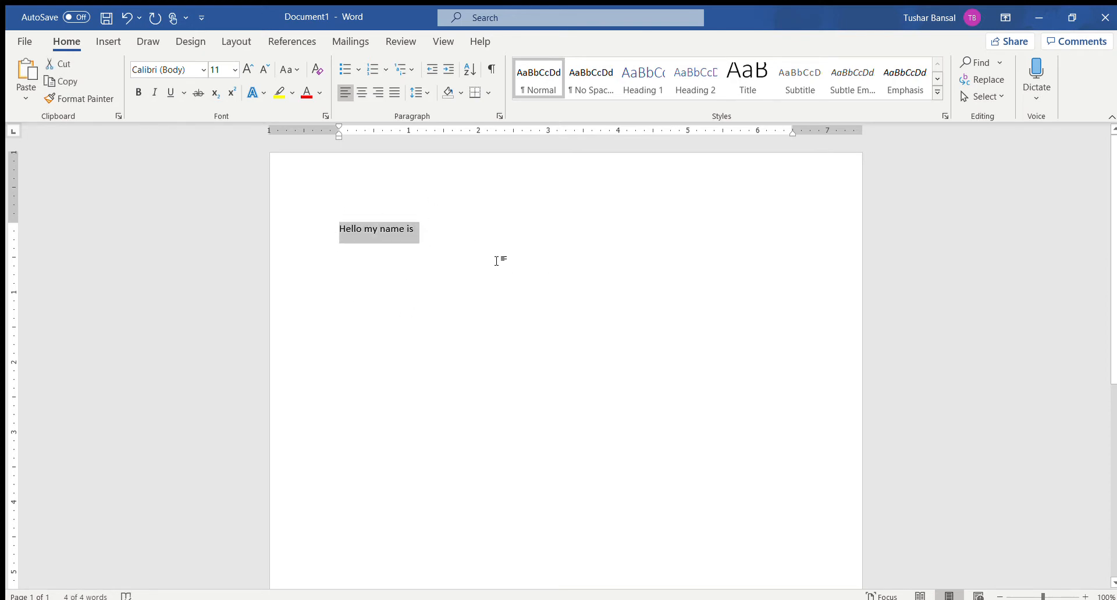
click(440, 226)
drag(441, 226, 332, 223)
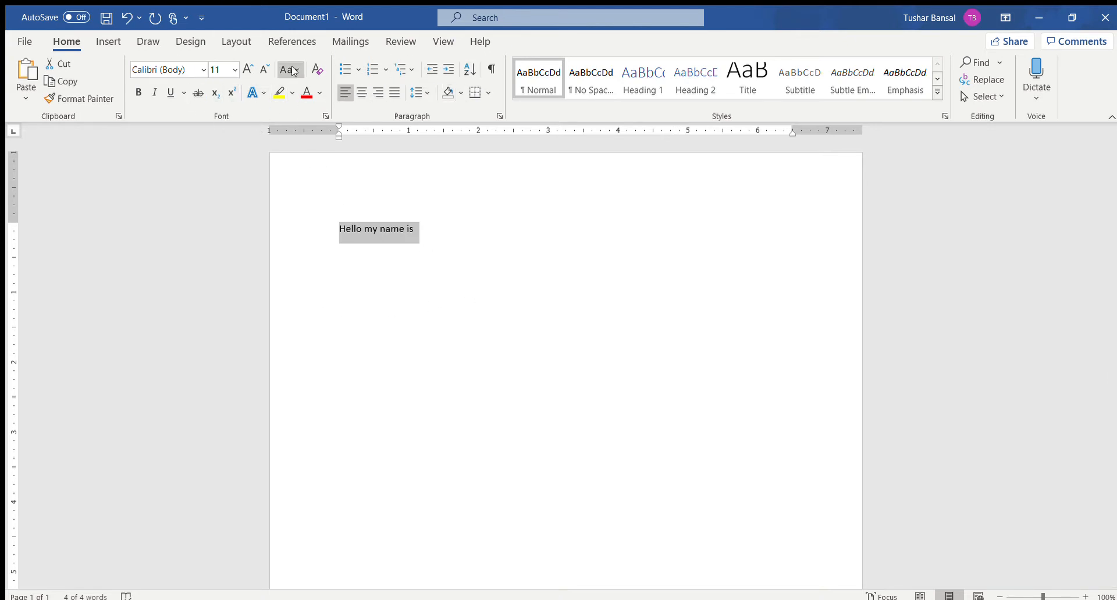
click(538, 271)
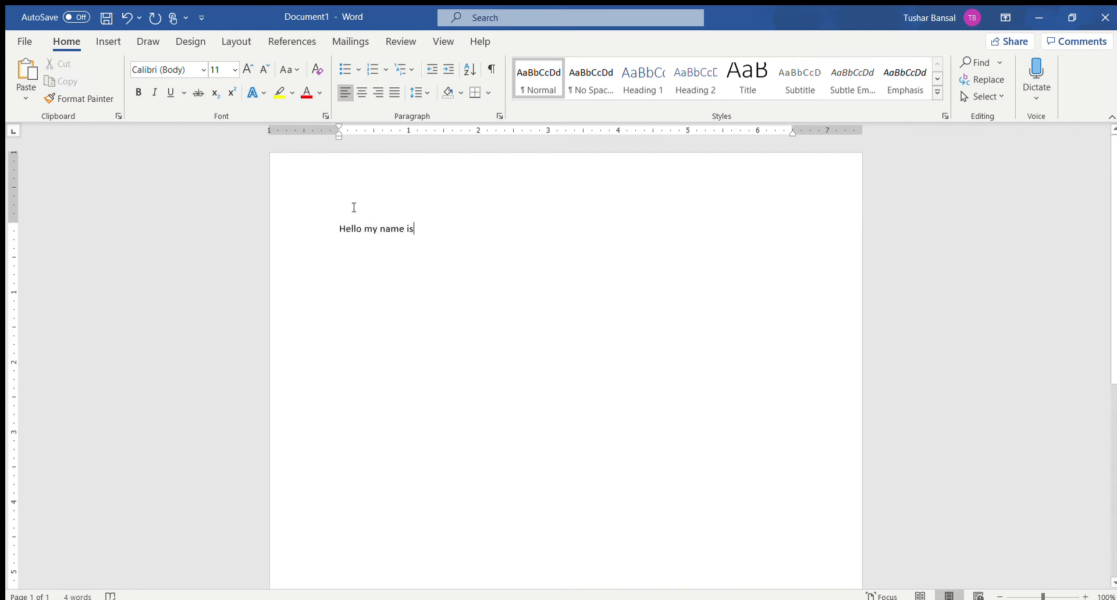
double_click(354, 227)
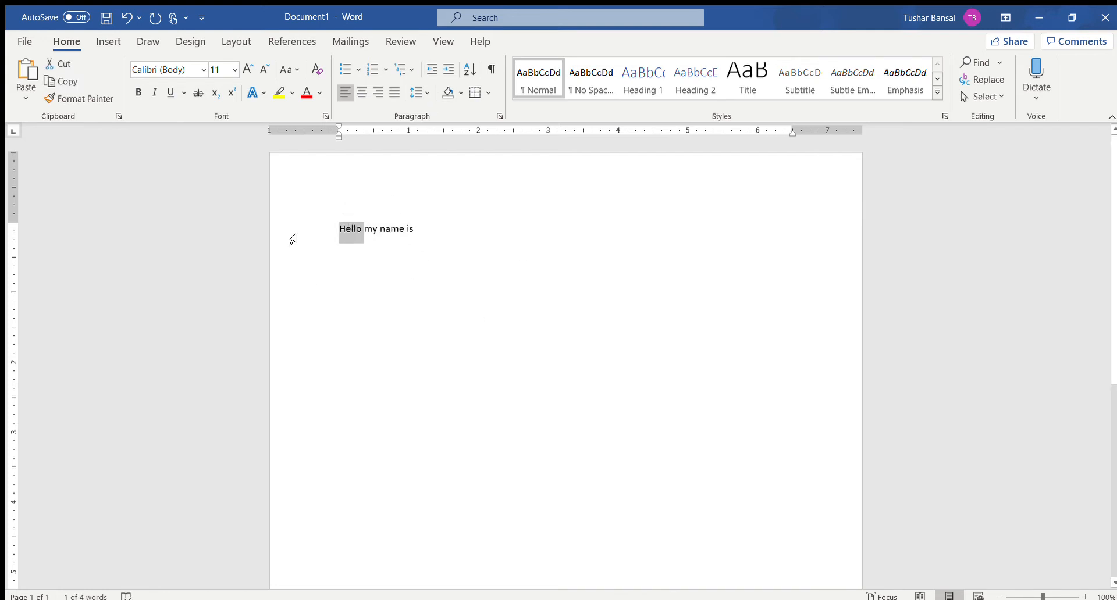
Insert a new line above the sentence and enter "Hi" on it
click(429, 260)
key(Return)
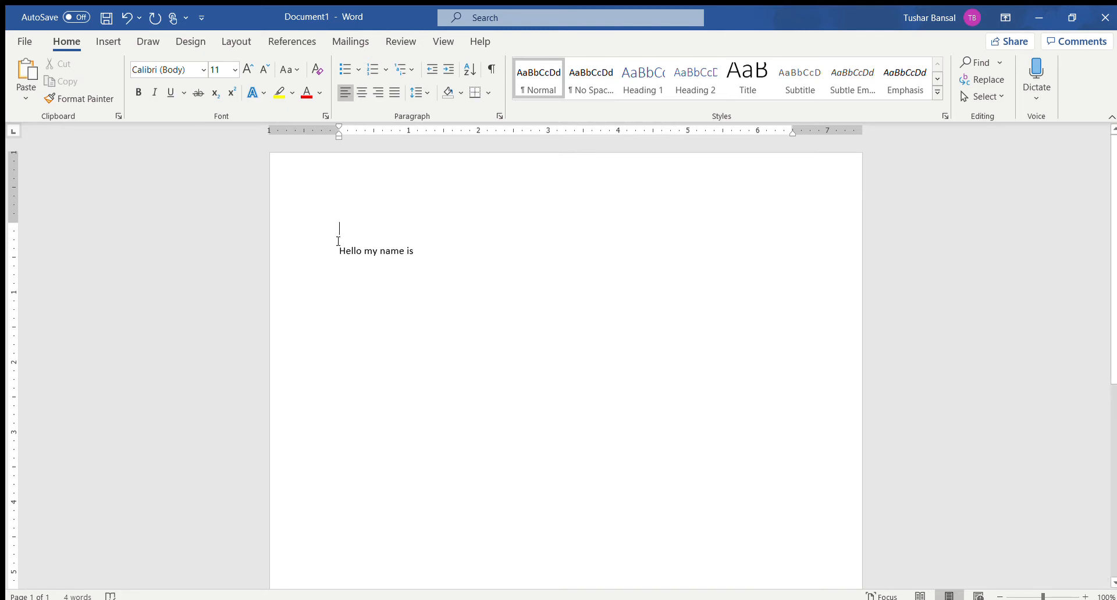
text(Hi)
Format the word "Hi" as bold, italic and underlined
double_click(340, 228)
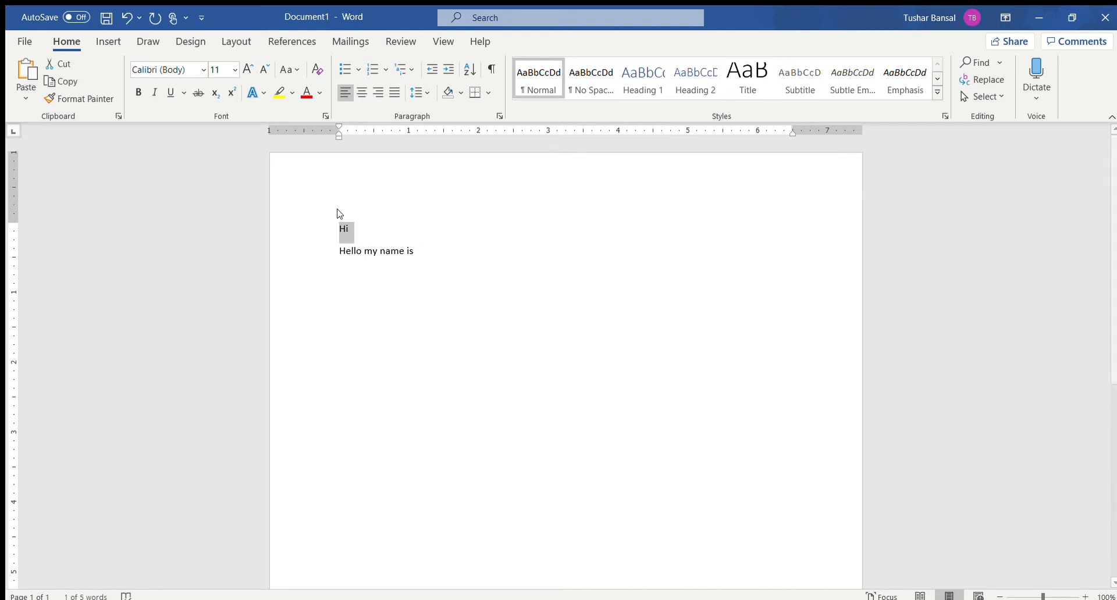
key(ctrl+b)
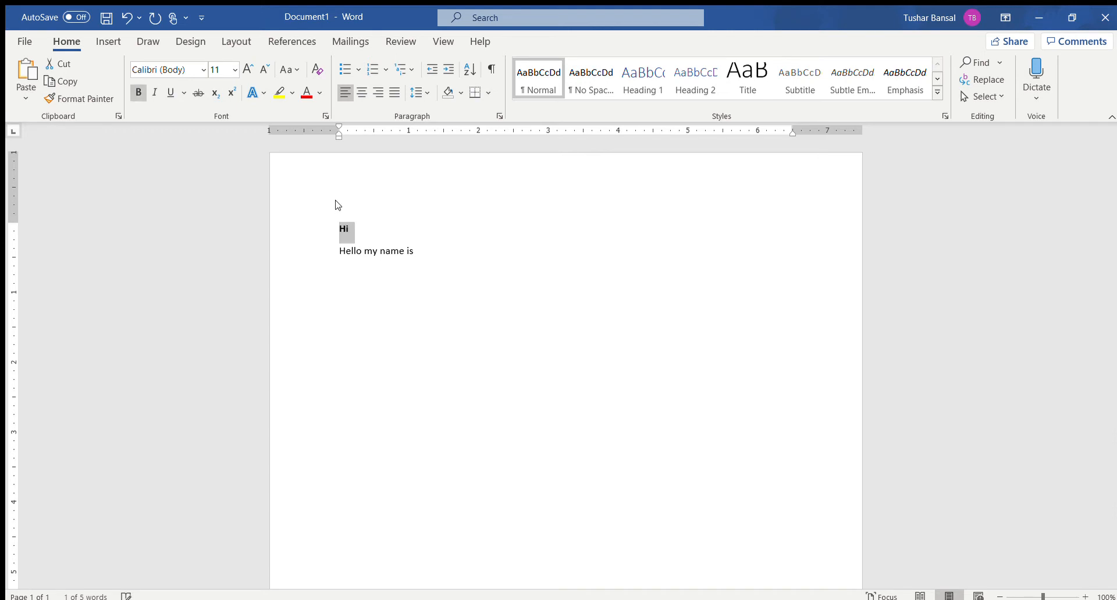
click(151, 93)
click(170, 93)
click(502, 314)
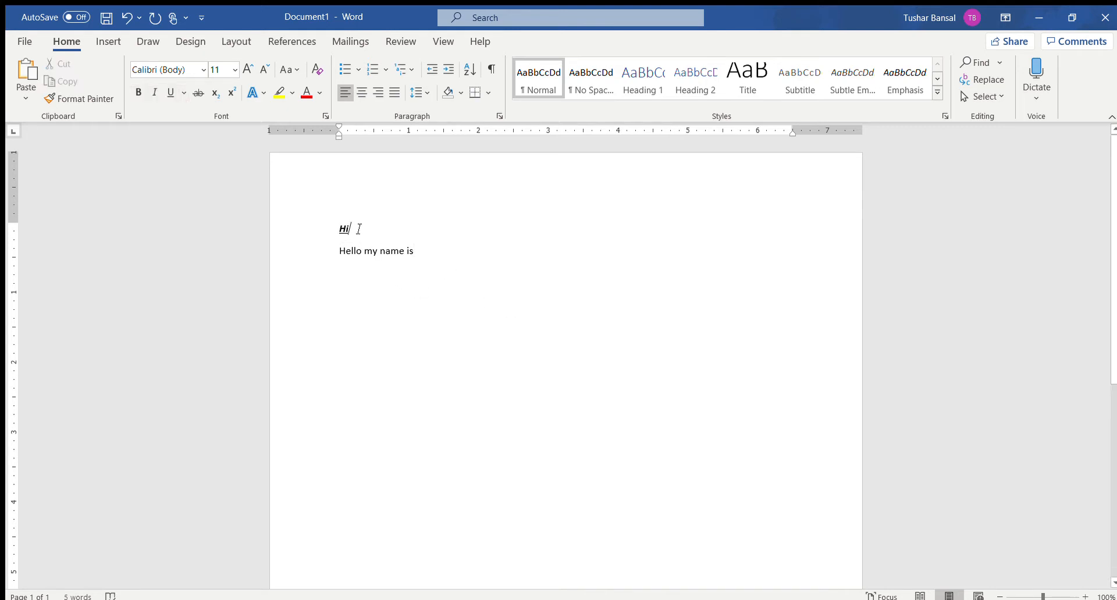
Remove the bold, underline and italic formatting from the word "Hi"
drag(356, 230, 339, 229)
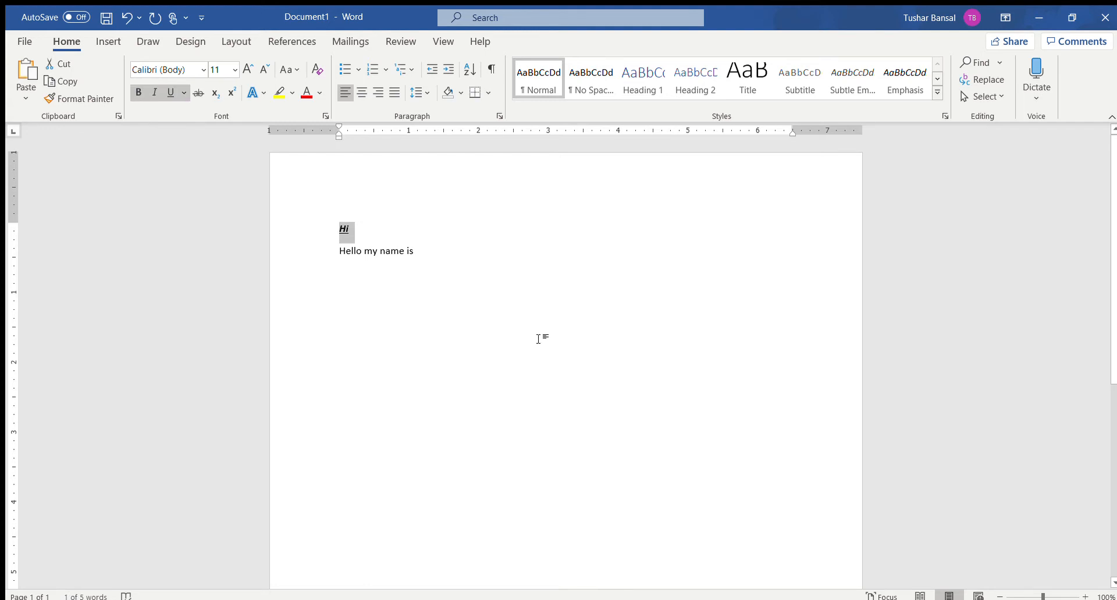
key(ctrl+b)
key(ctrl+u)
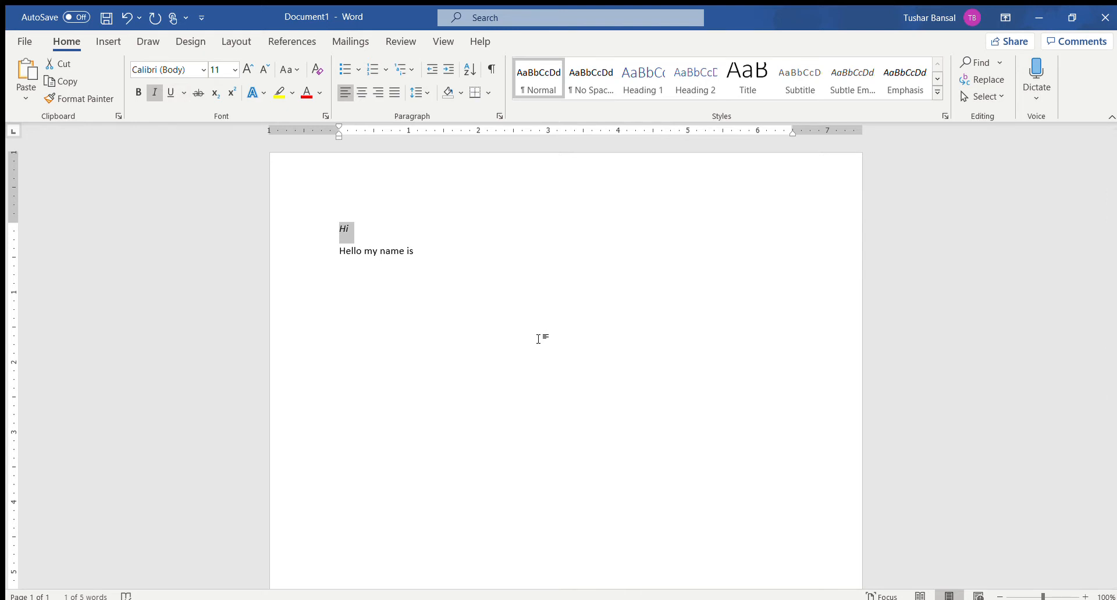
key(ctrl+i)
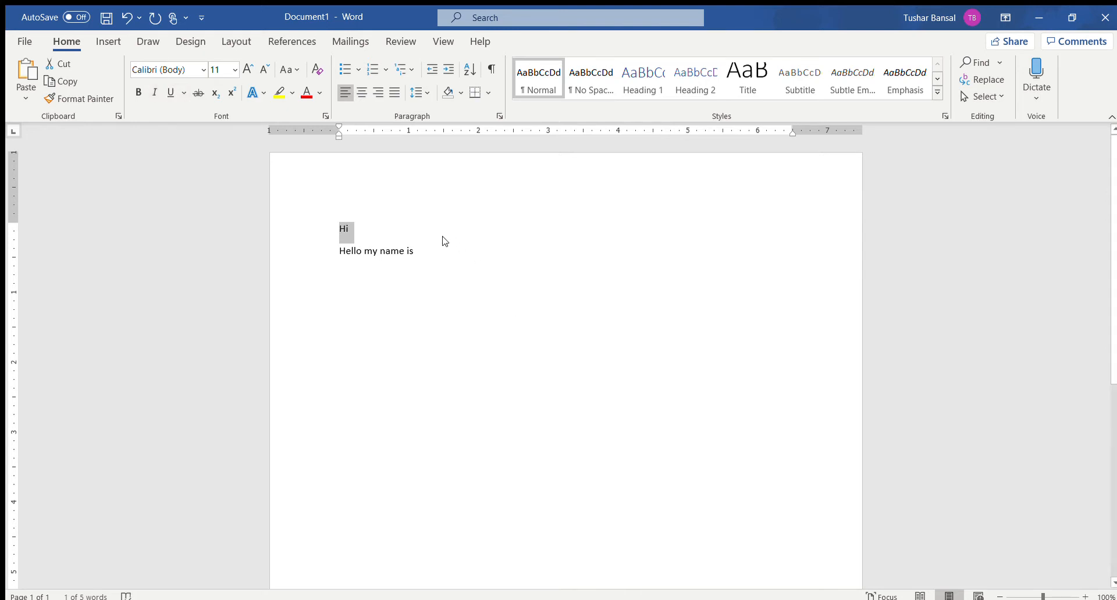
click(365, 231)
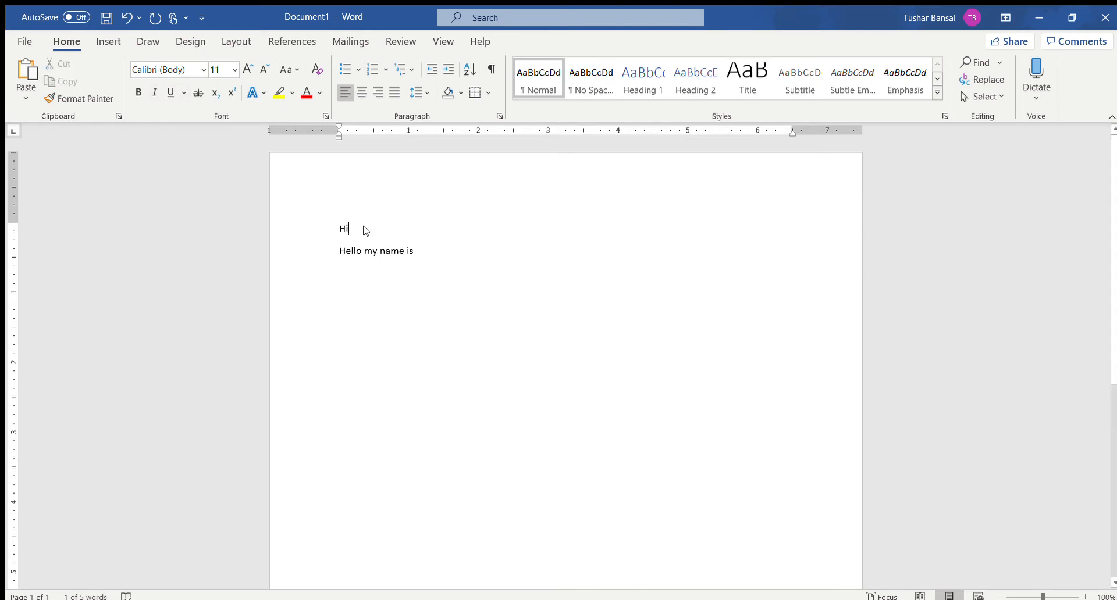
Delete the "Hi" line and enter "Hi" again on a new line above the sentence
click(336, 231)
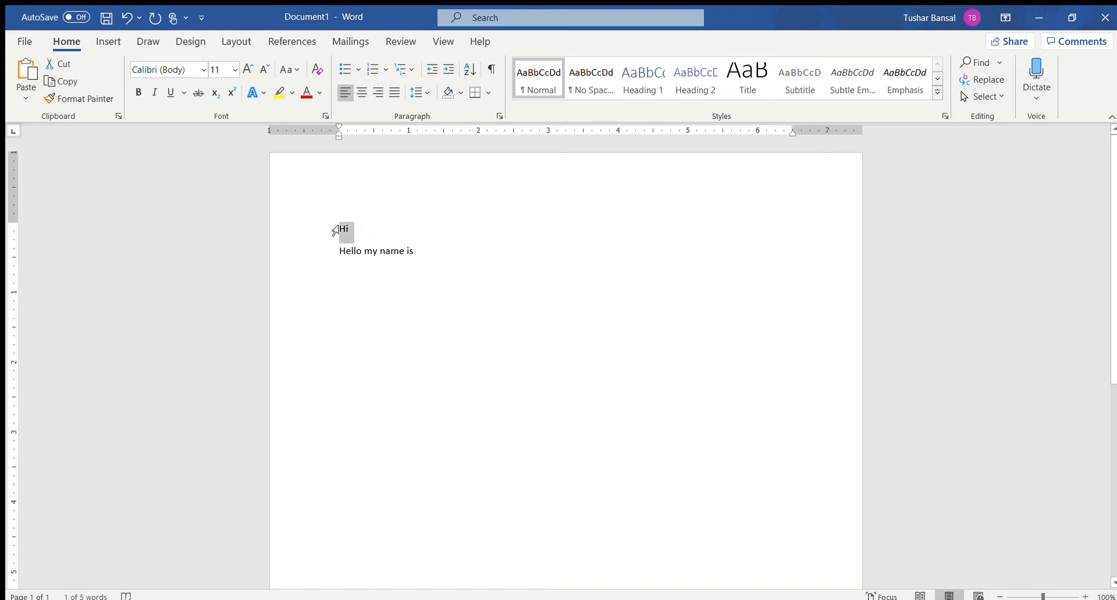
key(BackSpace)
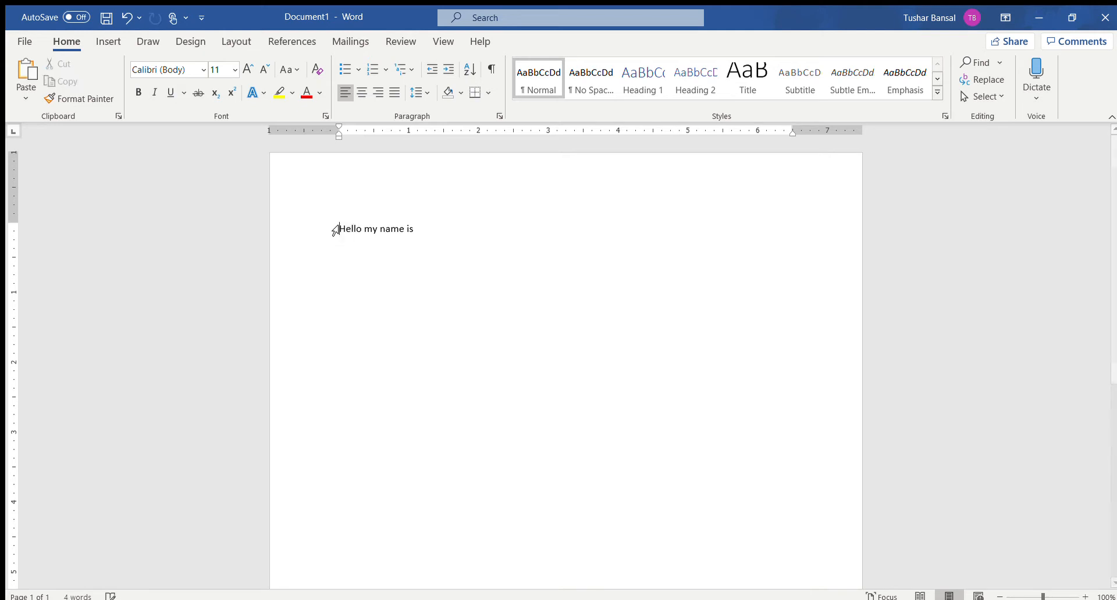
key(Return)
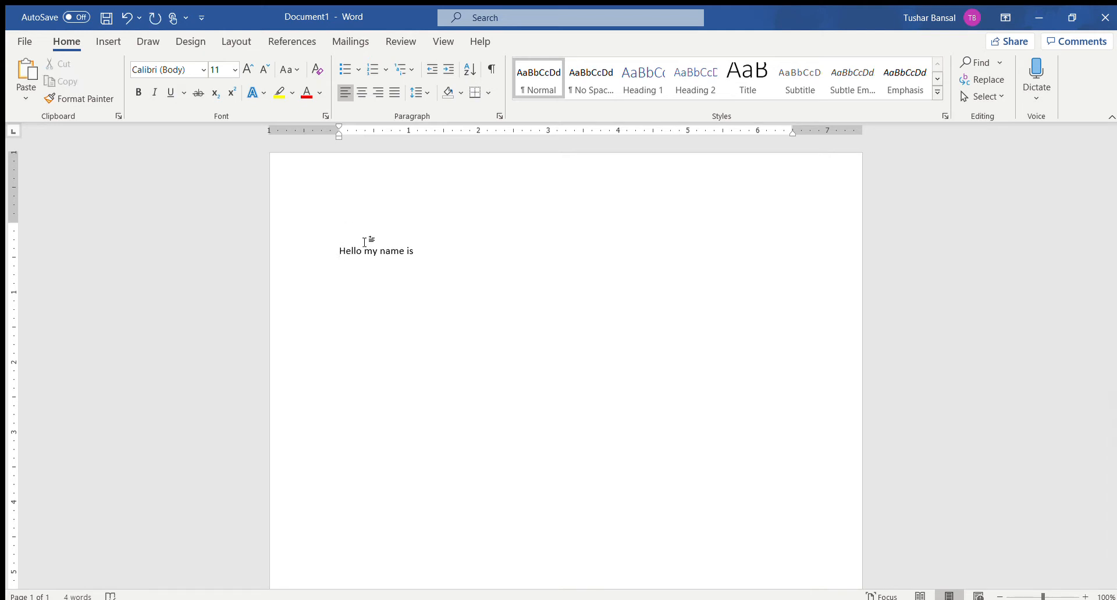
text(Hi)
Apply strikethrough to the word "Hi" on the first line
click(324, 231)
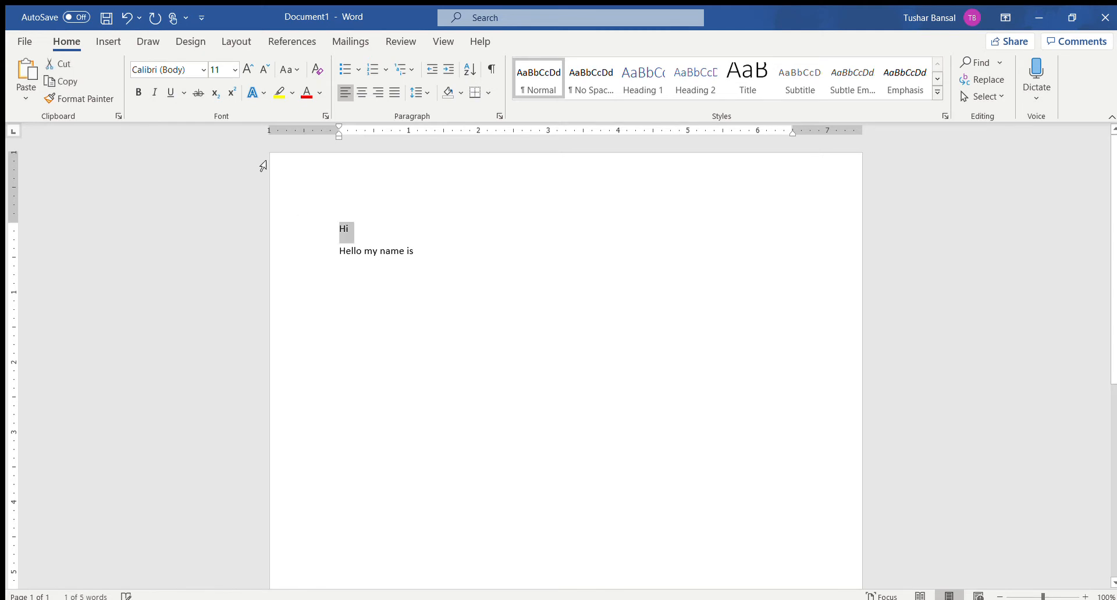
click(195, 94)
click(424, 292)
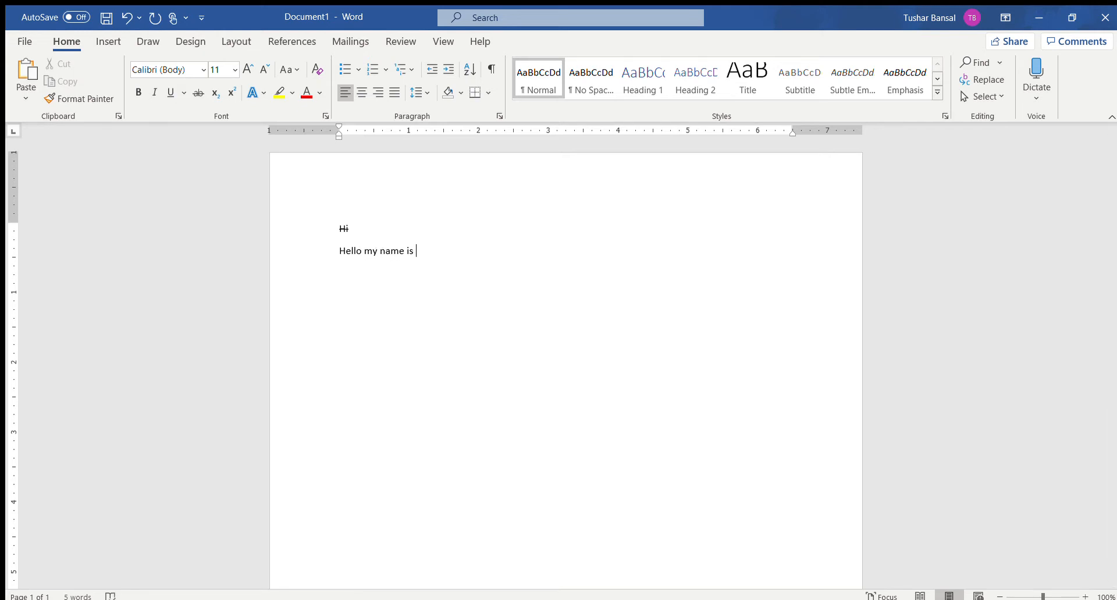
Complete the "Hello my name is" sentence with a person's full name and strike that name through
text(John Smith)
drag(415, 253, 468, 255)
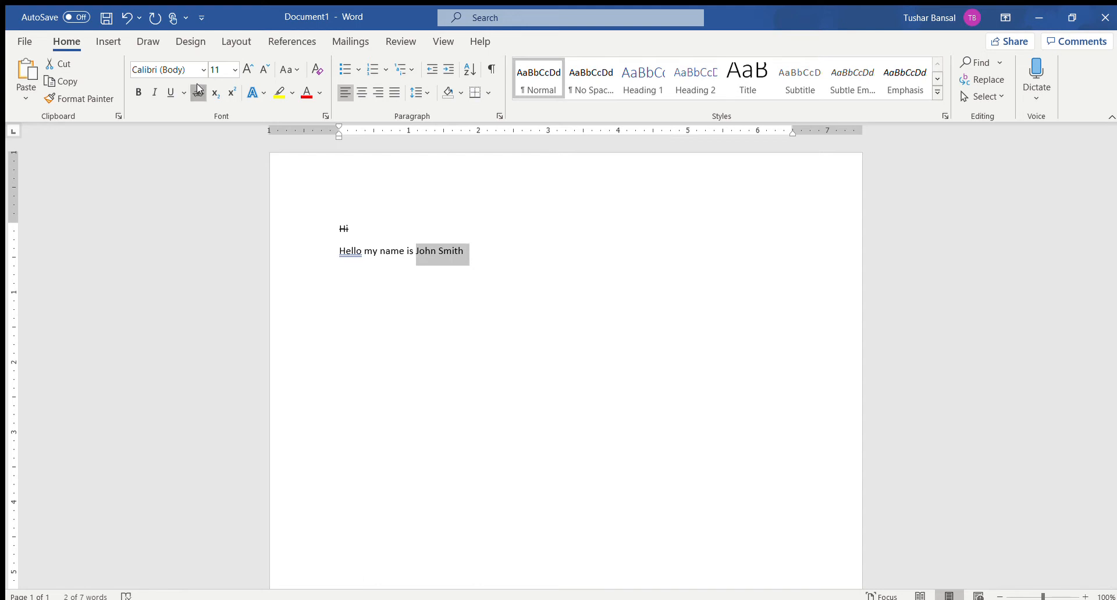
click(197, 92)
click(489, 265)
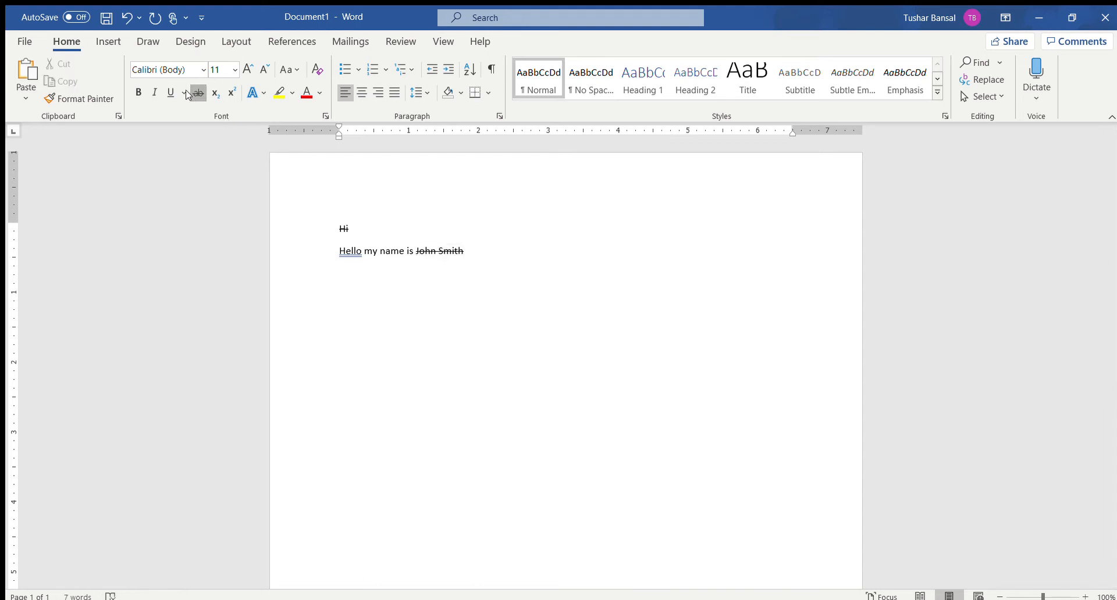
Enter a different full name without strikethrough after the struck-through name
text(J)
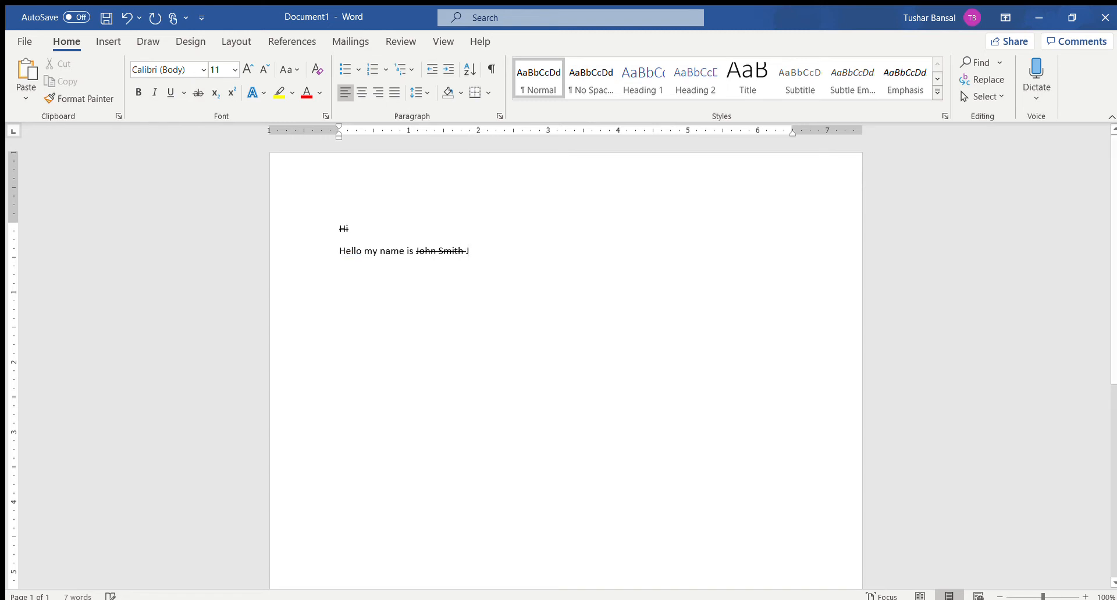
text(ohan)
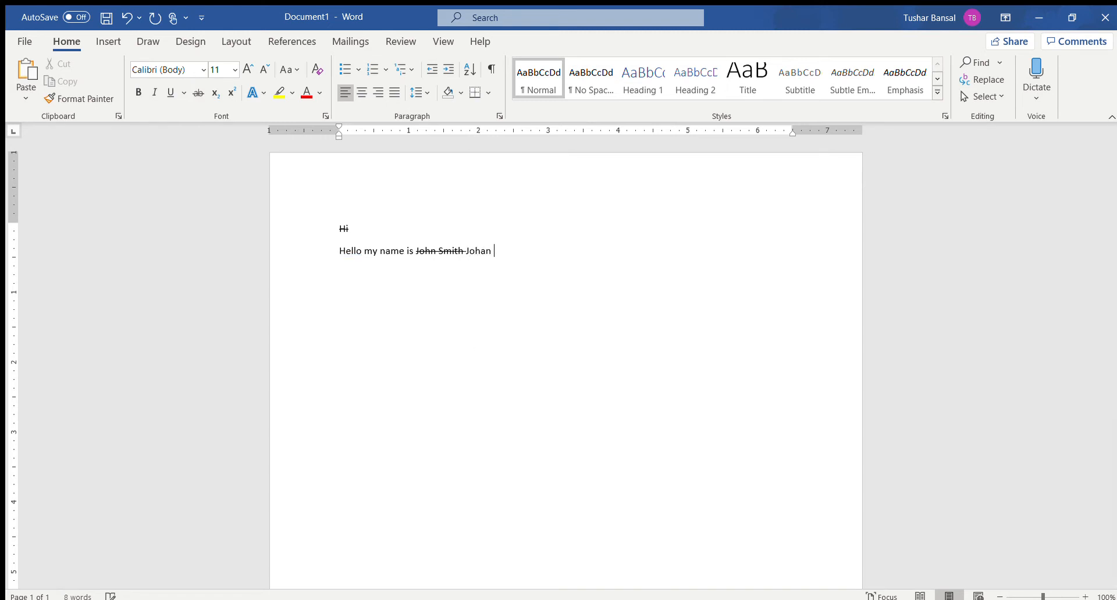
text( Keppler)
click(488, 228)
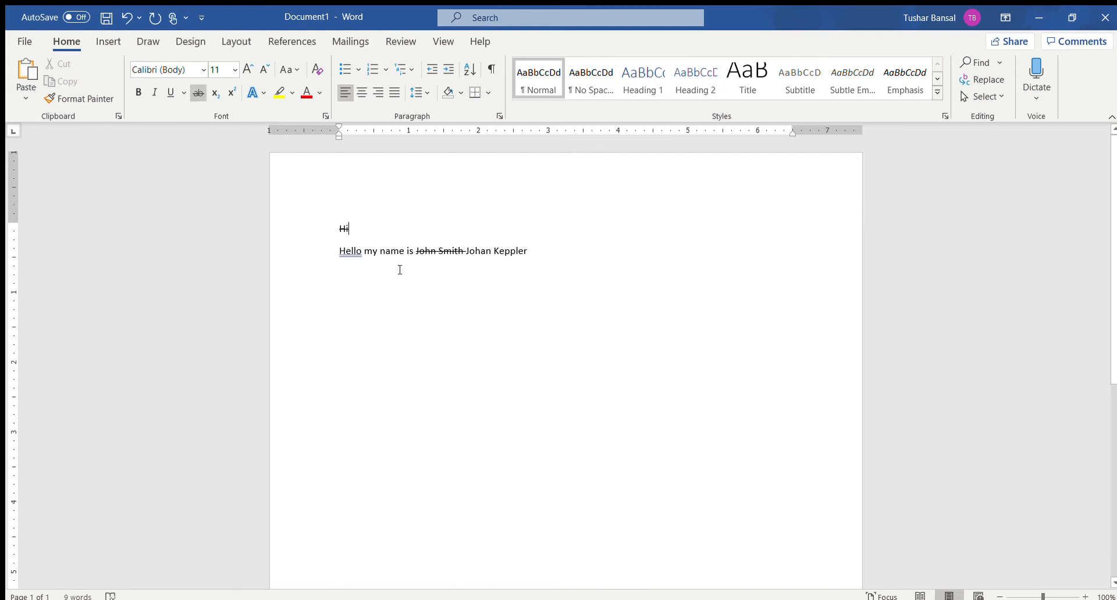
Add two blank lines below the sentence containing the names
click(584, 270)
key(Return)
key(Return)
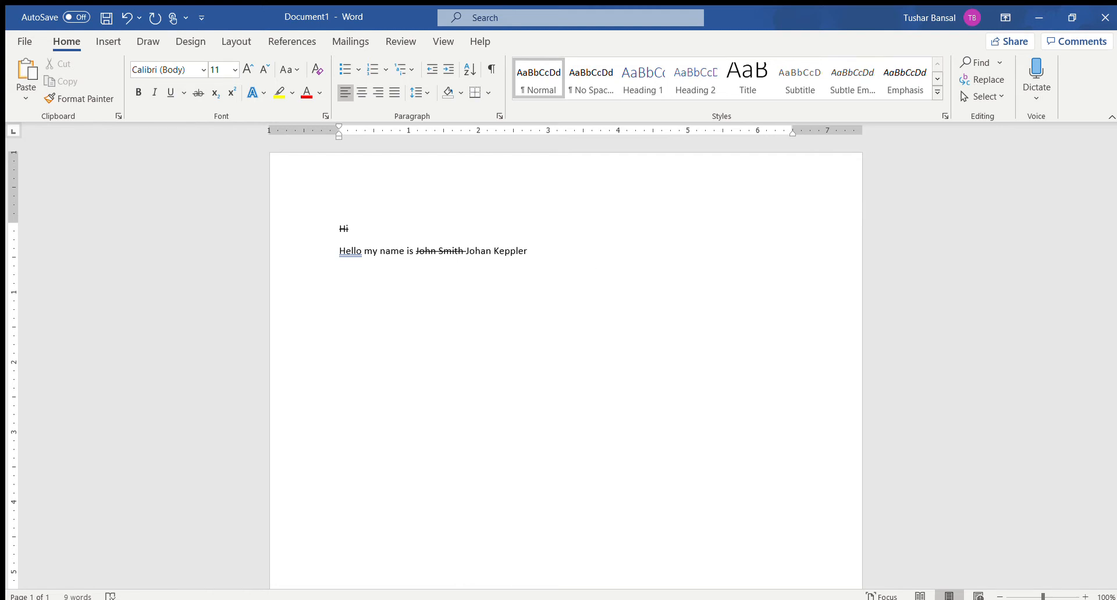
click(421, 290)
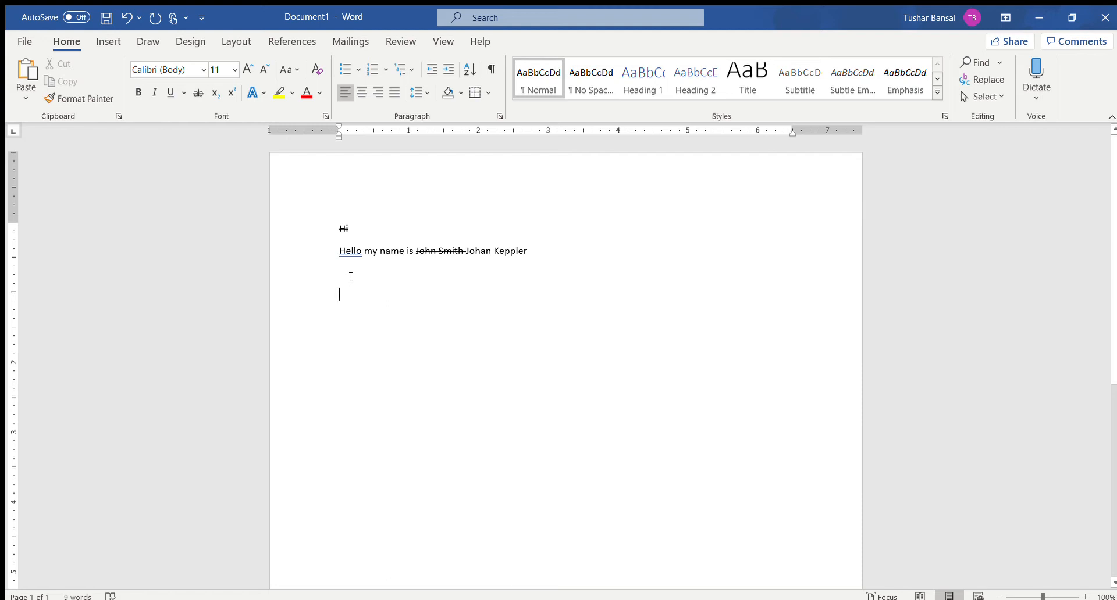
Erase the whole "Hello my name is" sentence, including both names, from the line below "Hi"
click(356, 252)
key(BackSpace)
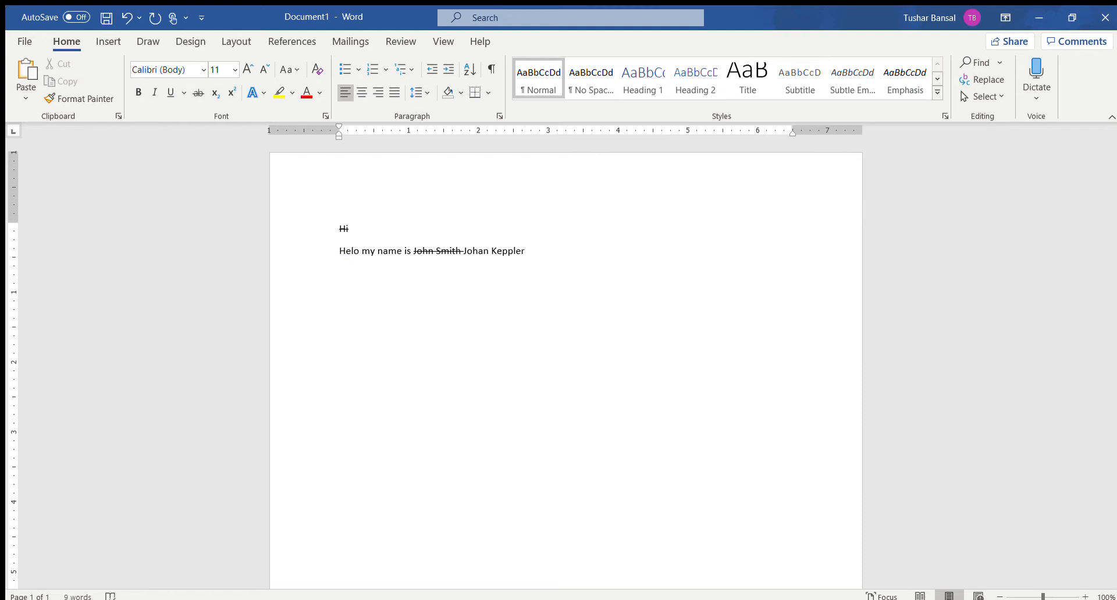
key(BackSpace)
key(BackSpace)
key(BackSpace)
key(Delete)
key(Delete)
key(Delete)
key(Delete)
key(Delete)
key(Delete)
key(Delete)
key(Delete)
key(Delete)
key(Delete)
key(Delete)
key(Delete)
key(Delete)
key(Delete)
key(Delete)
key(Delete)
key(Delete)
key(Delete)
key(Delete)
key(Delete)
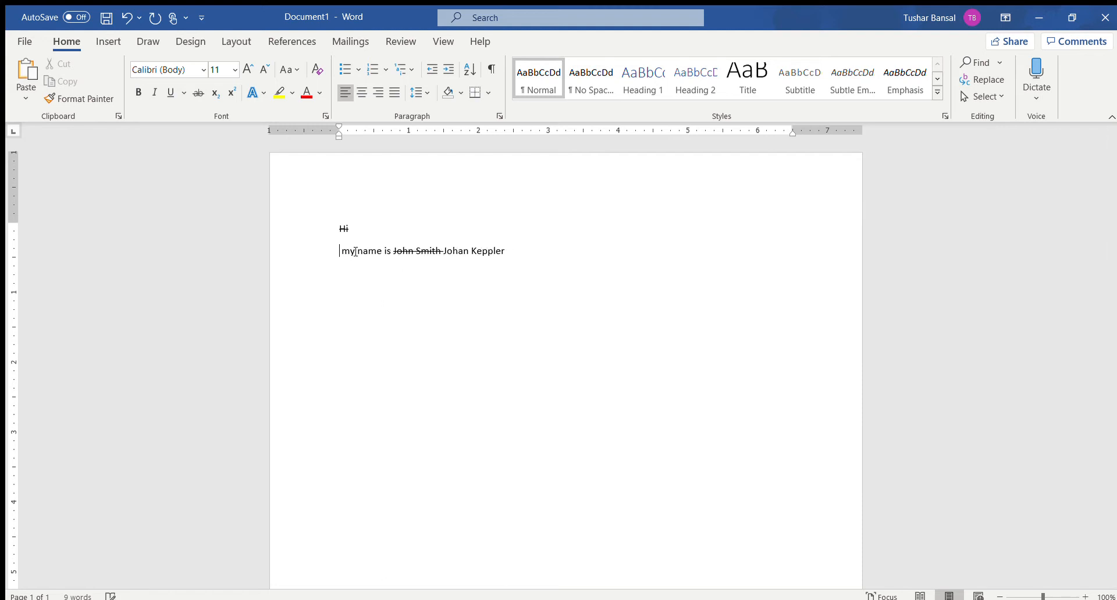
key(Delete)
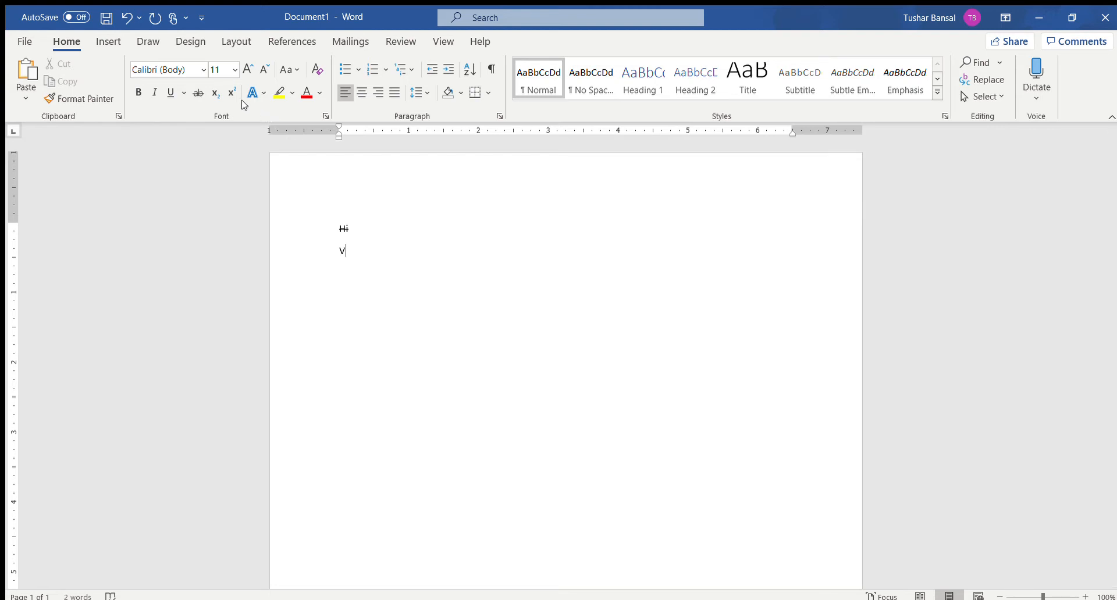
Add a subscript 0 after the "V" below "Hi" and return to normal text
click(215, 93)
text(q)
text(0)
click(213, 93)
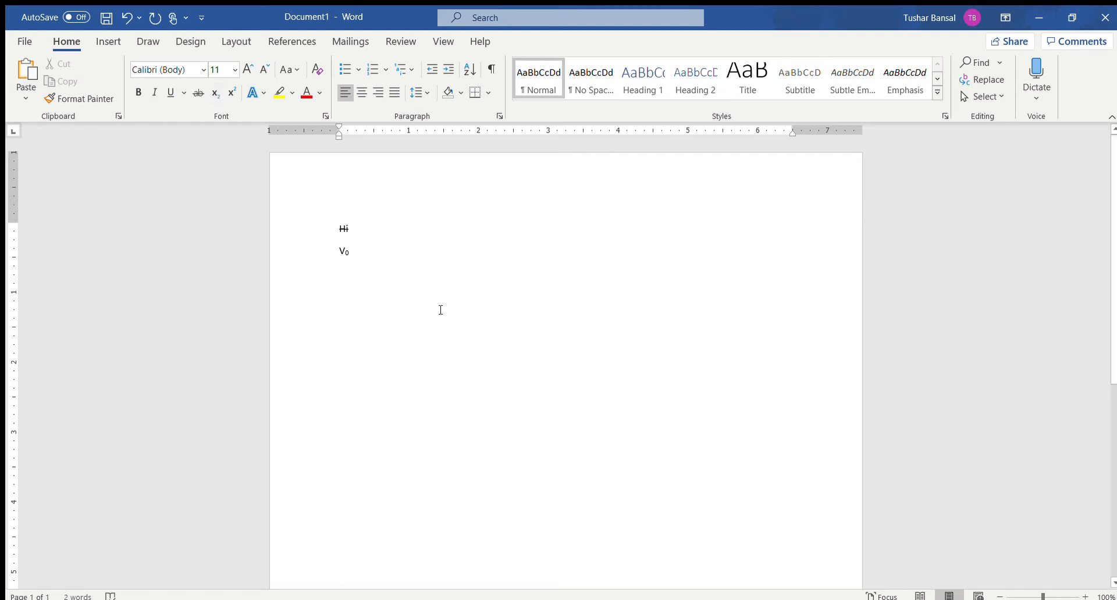
Toggle subscript formatting on and off repeatedly after the "V" and erase the subscript 0
key(ctrl+equal)
key(ctrl+equal)
key(ctrl+equal)
key(ctrl+equal)
key(ctrl+equal)
key(ctrl+equal)
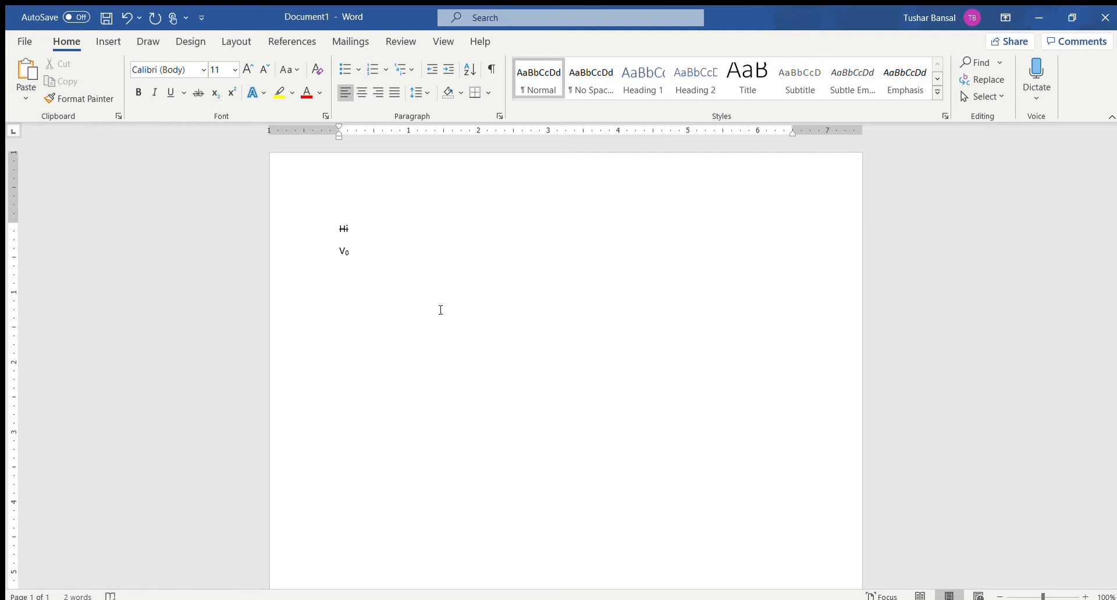
key(ctrl+equal)
key(ctrl+equal)
key(BackSpace)
key(ctrl+equal)
Add a superscript 2 after the "V" and switch superscript off
click(231, 93)
text(2)
click(231, 93)
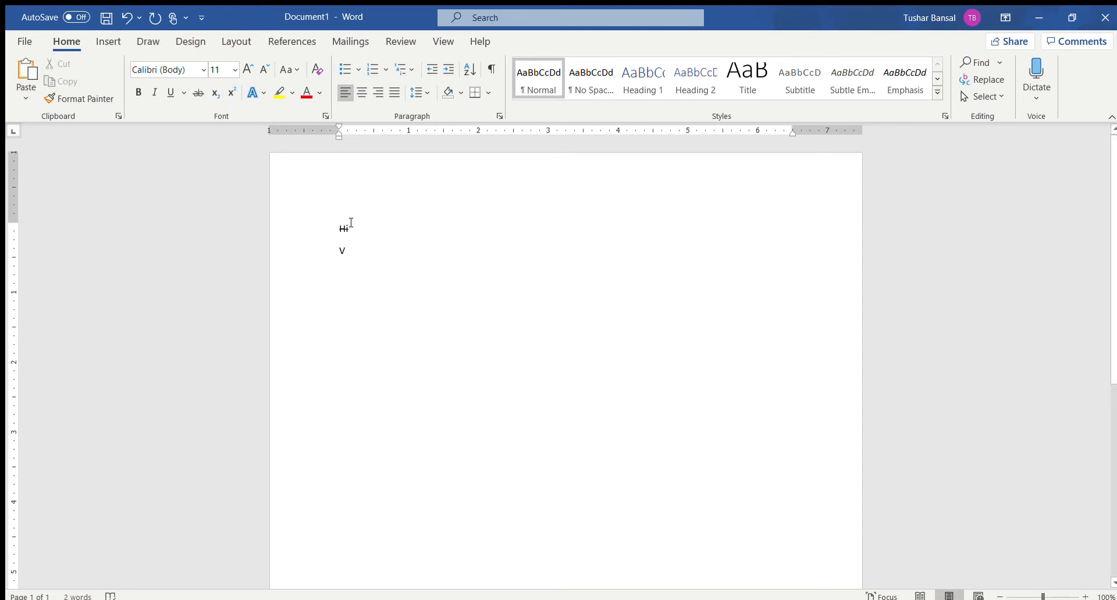
Enter a superscript 2 directly after the "V", followed by "ihbdsic" in normal text
key(ctrl+shift+plus)
text(2)
key(ctrl+shift+plus)
text(ihbdsic)
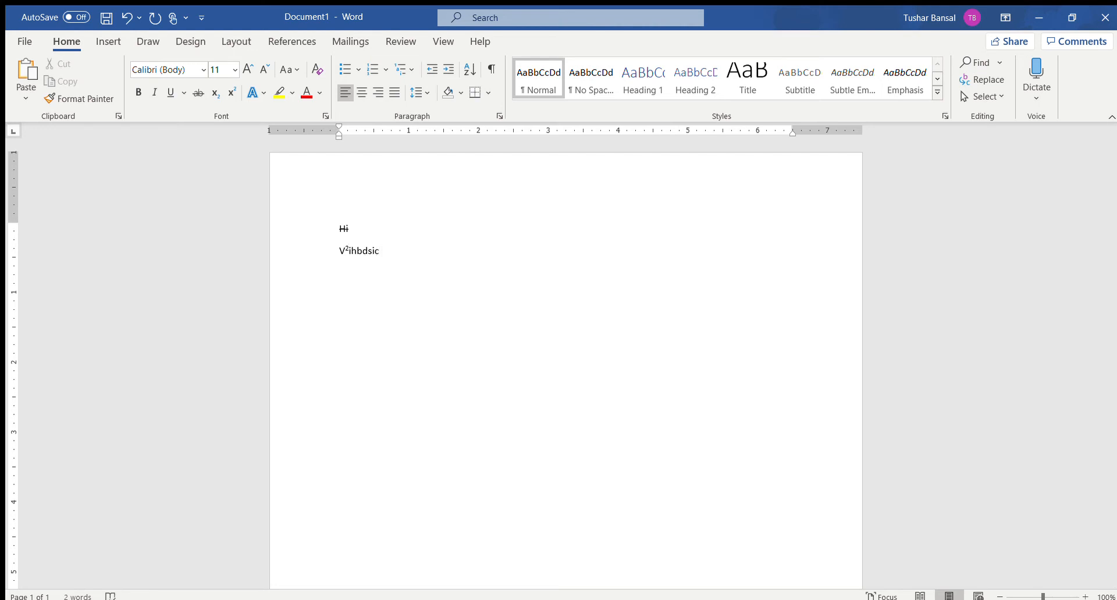
Erase the whole line starting with "V" below "Hi"
key(BackSpace)
key(BackSpace)
key(BackSpace)
key(BackSpace)
key(BackSpace)
key(BackSpace)
key(BackSpace)
key(BackSpace)
key(BackSpace)
Remove the strikethrough from "Hi" and set the word's font to Algerian
key(ctrl+a)
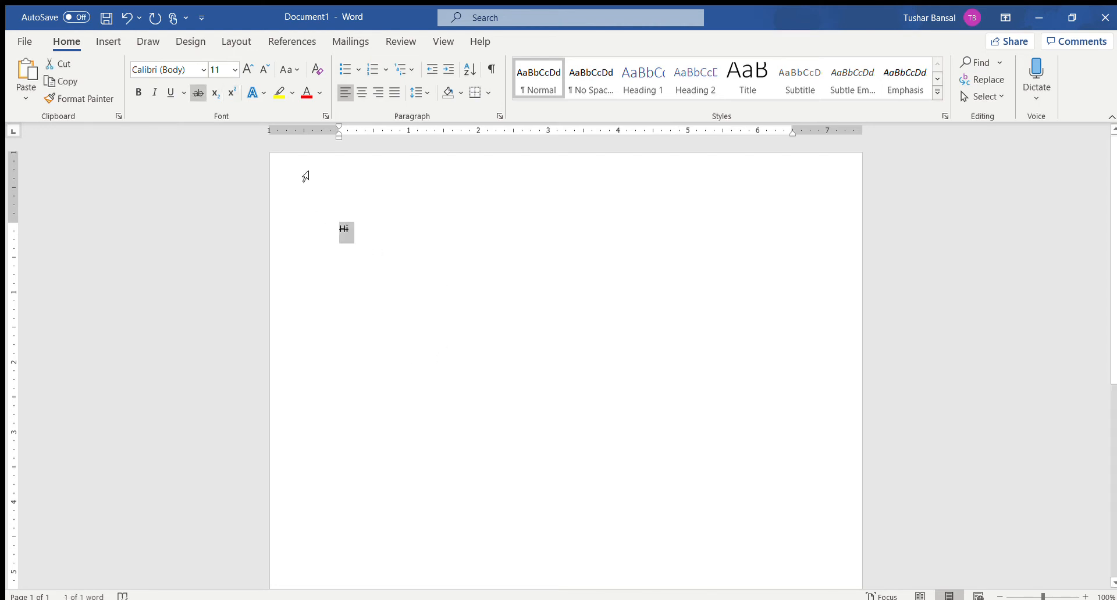
click(369, 244)
key(ctrl+a)
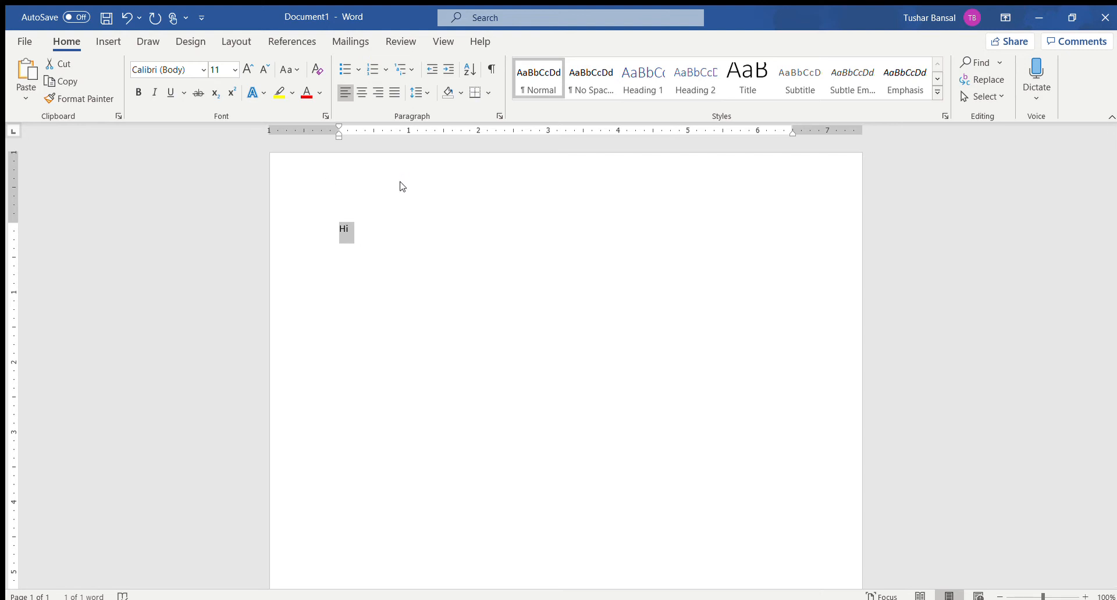
click(200, 72)
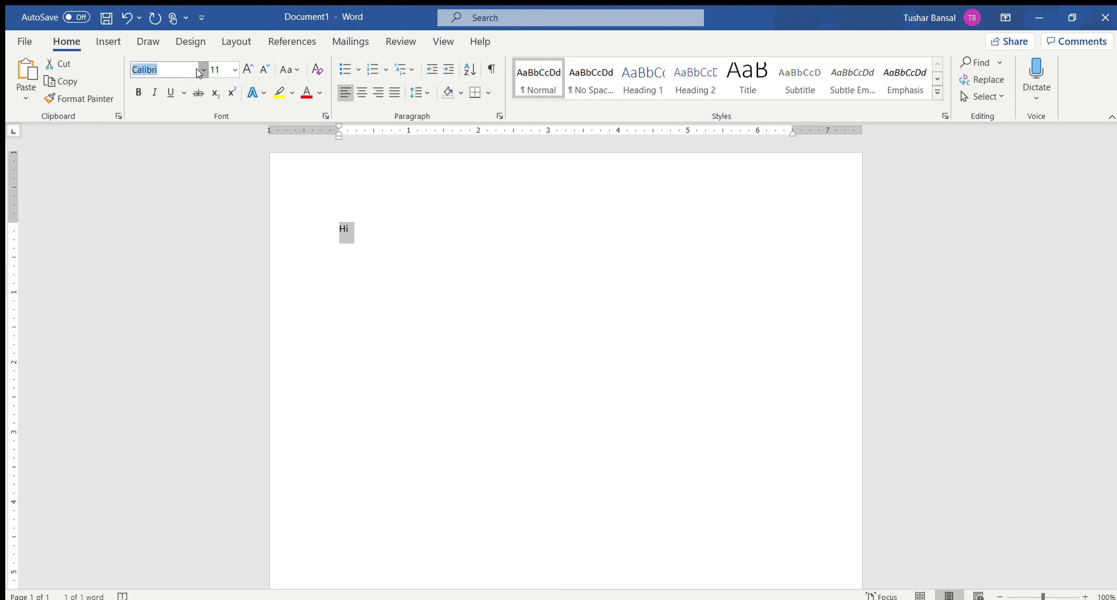
click(185, 268)
click(456, 313)
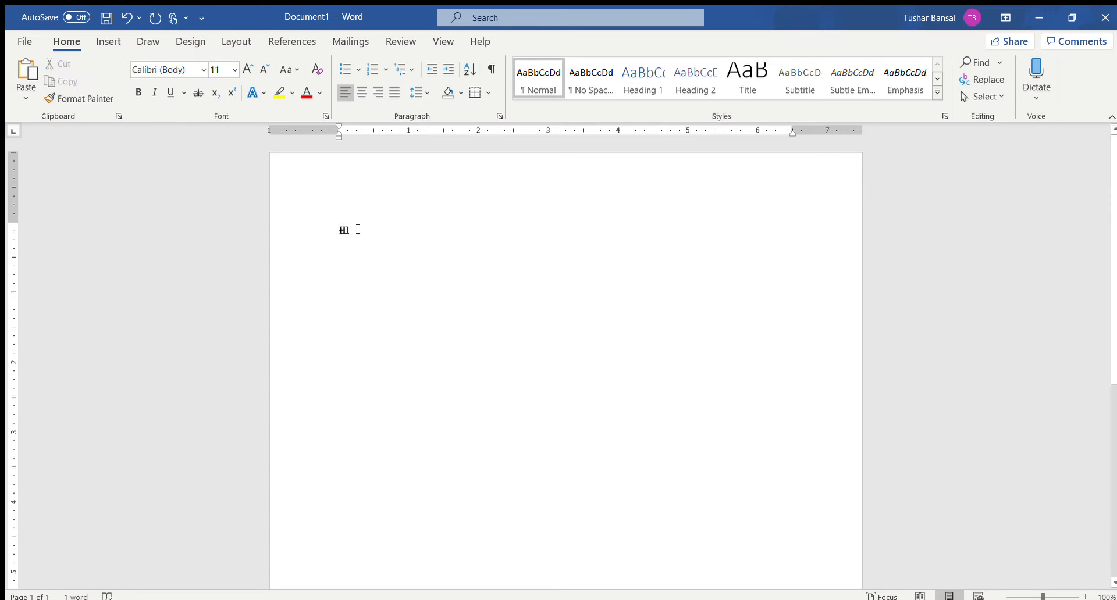
Preview other fonts on the selected word "Hi" and keep Algerian
drag(356, 230, 321, 234)
click(203, 70)
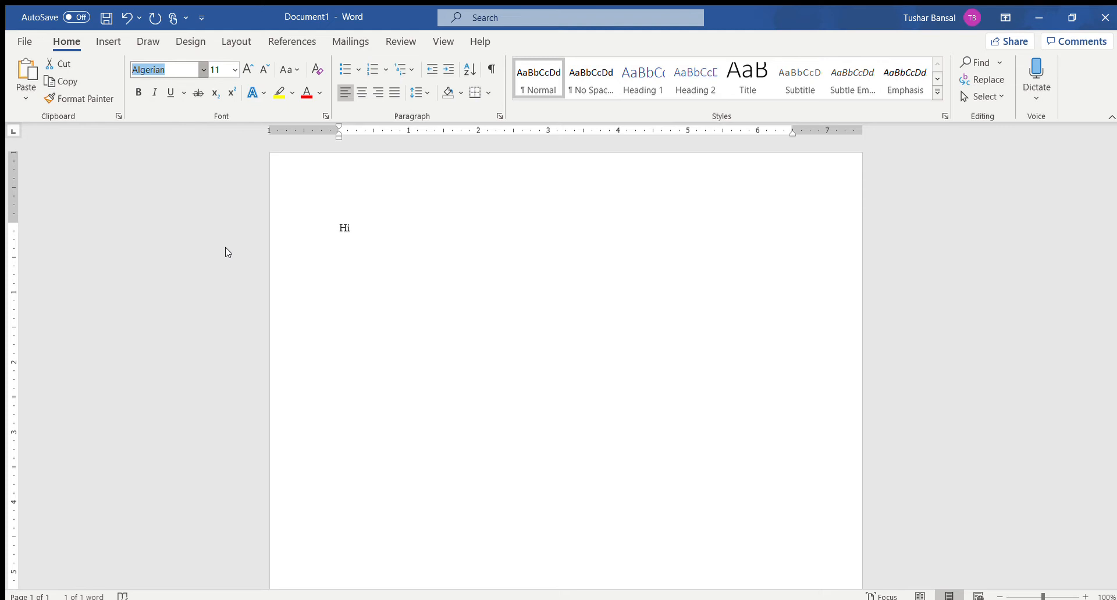
key(Return)
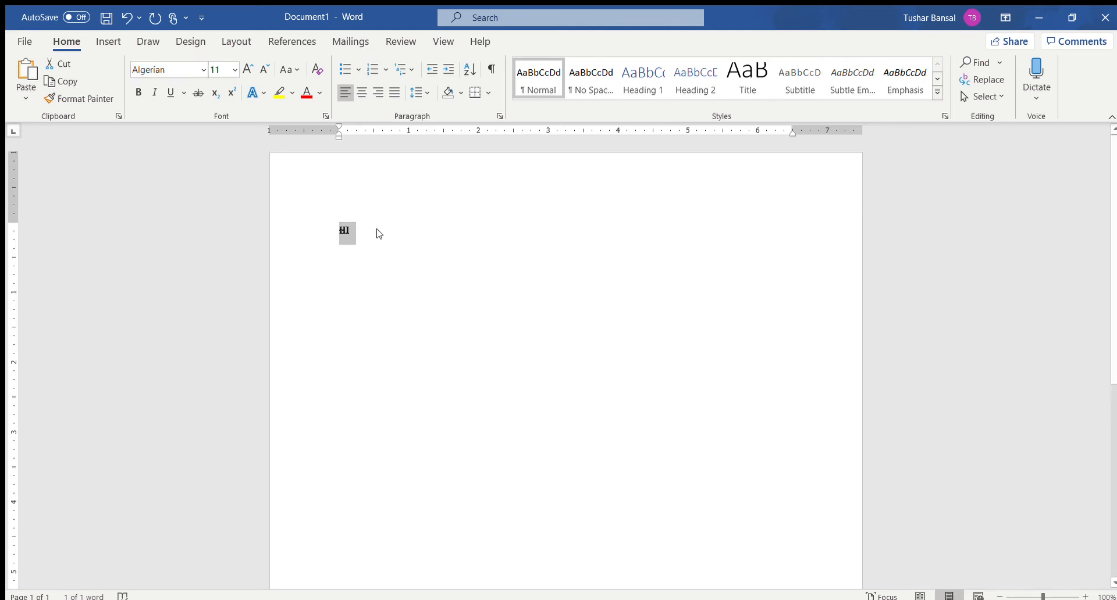
Erase "Hi" and enter "Hello my name is" in the Arial font
click(360, 230)
key(BackSpace)
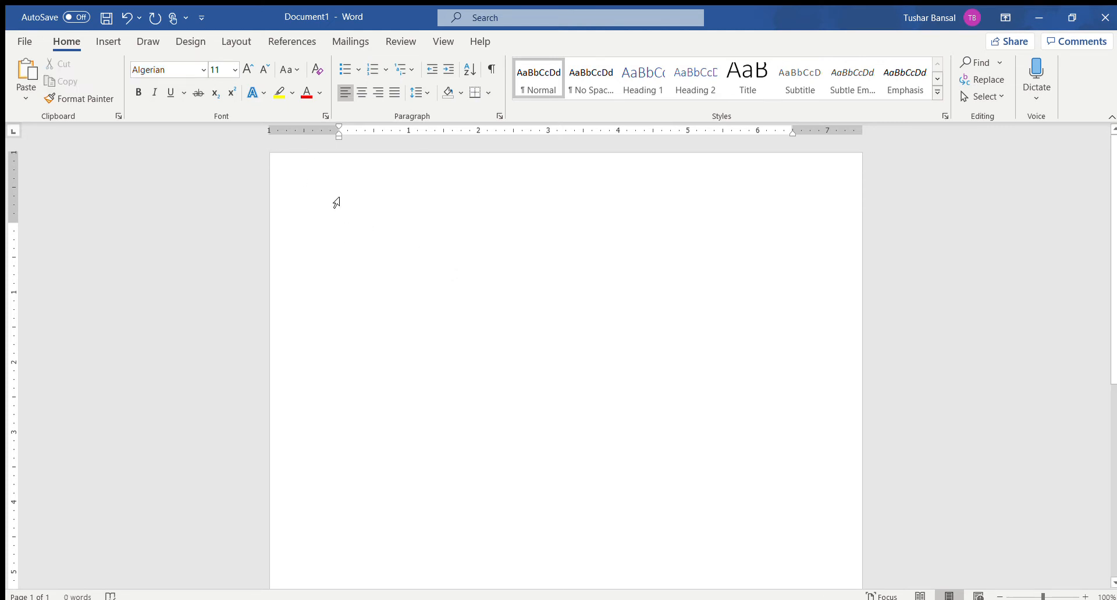
click(196, 69)
click(181, 405)
text(Hello my name is)
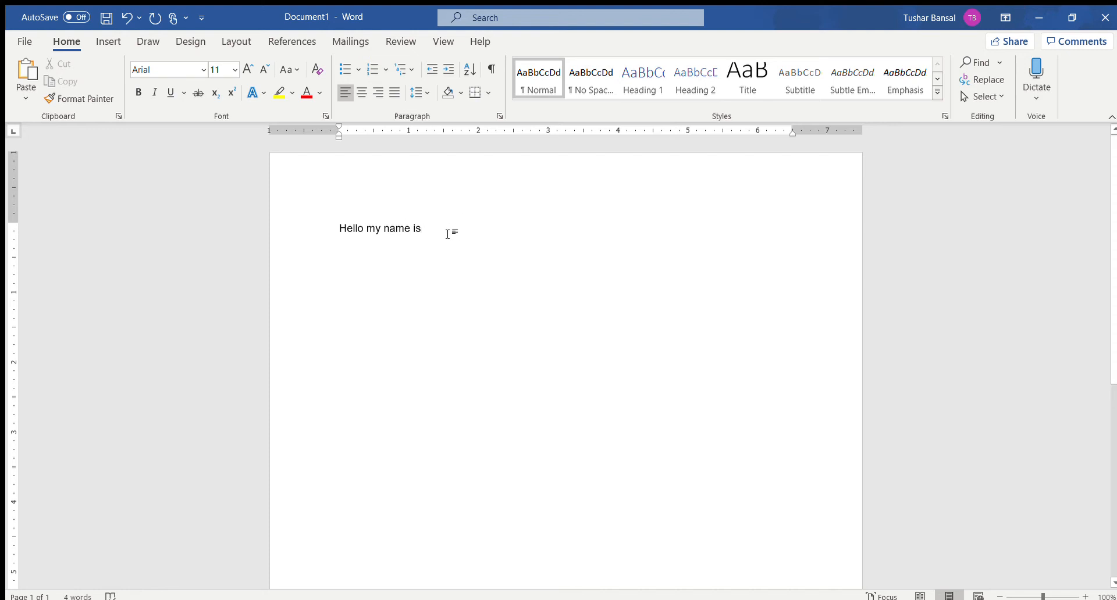
Set the font size of "Hello my name is" to 12
drag(448, 234, 319, 229)
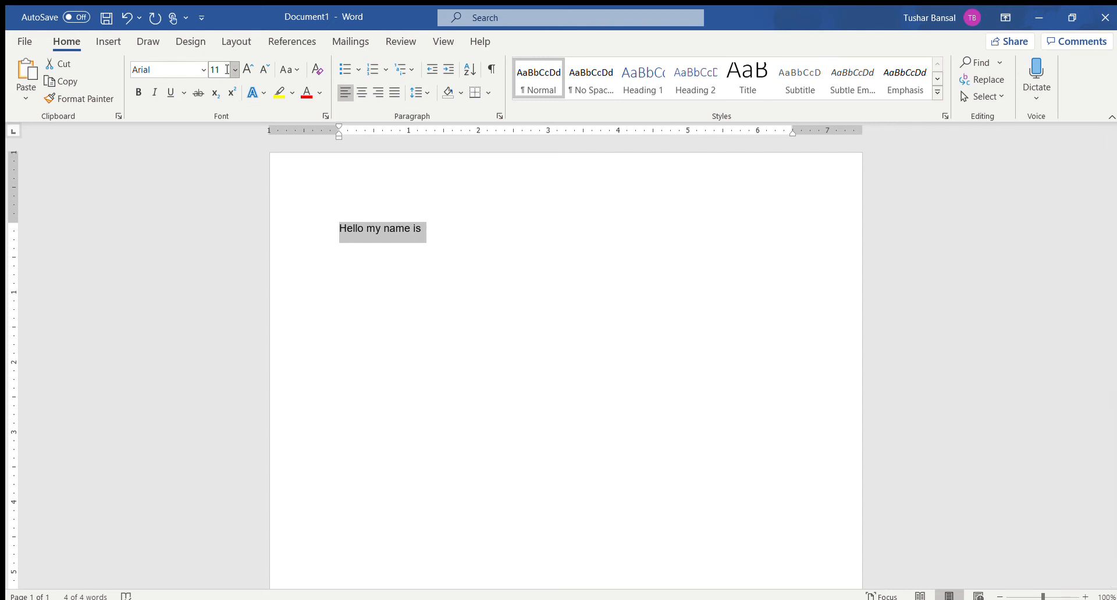
click(224, 71)
text(12)
key(Return)
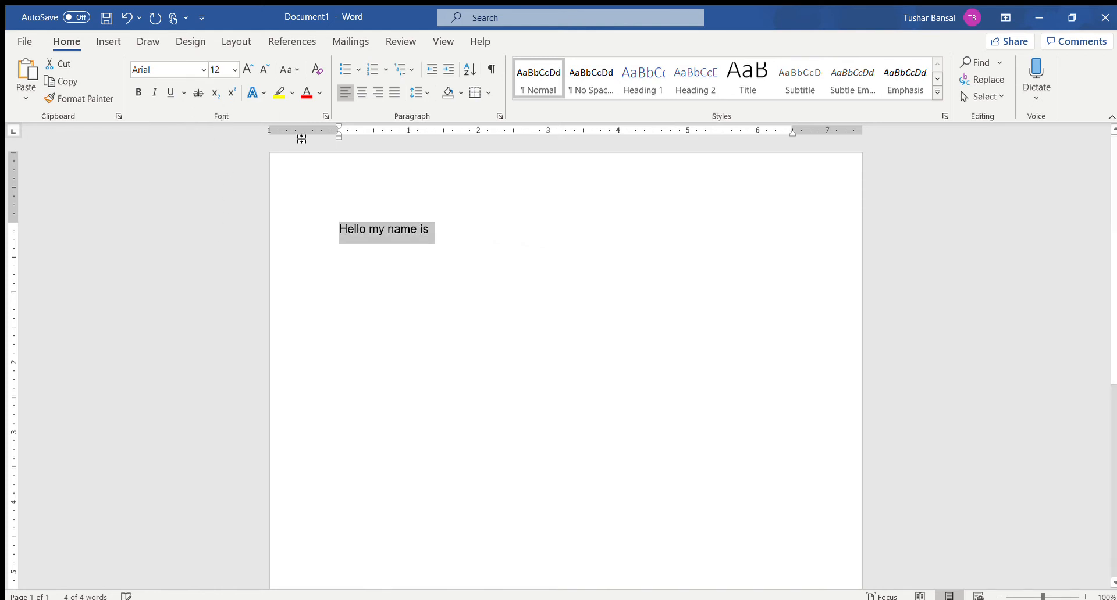
Try font size 600 on "Hello my name is" and undo the change
click(216, 71)
text(600)
key(Return)
key(ctrl+z)
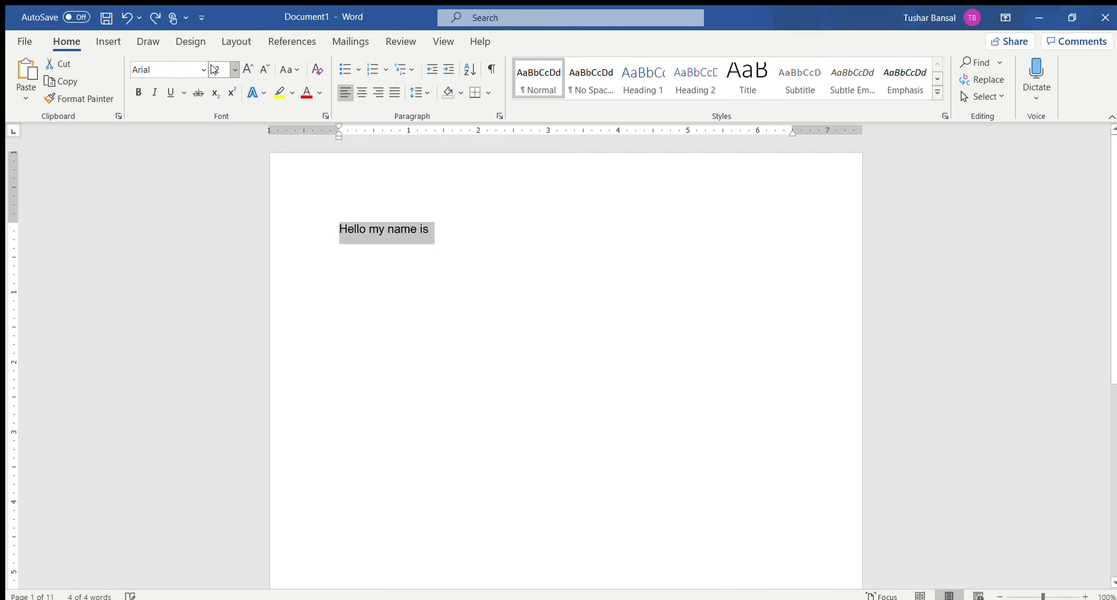
Increase the font size of "Hello my name is" by four increments, then decrease it by four increments
click(248, 70)
click(248, 69)
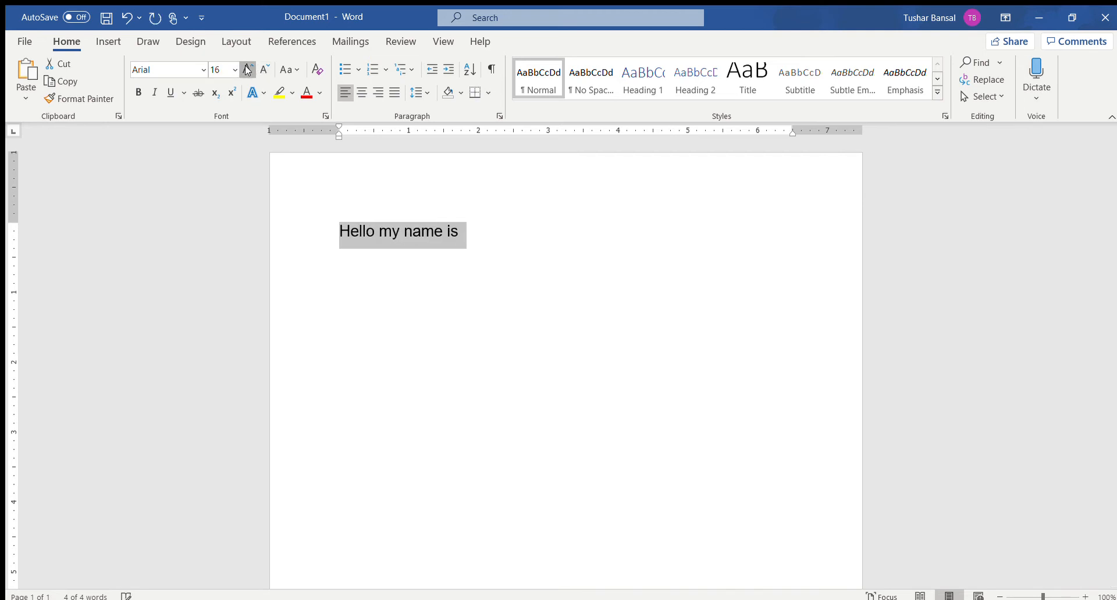
click(247, 70)
click(248, 70)
click(263, 70)
click(263, 70)
click(263, 70)
click(263, 70)
Preview the available font sizes on "Hello my name is" and set its size to 11
click(231, 71)
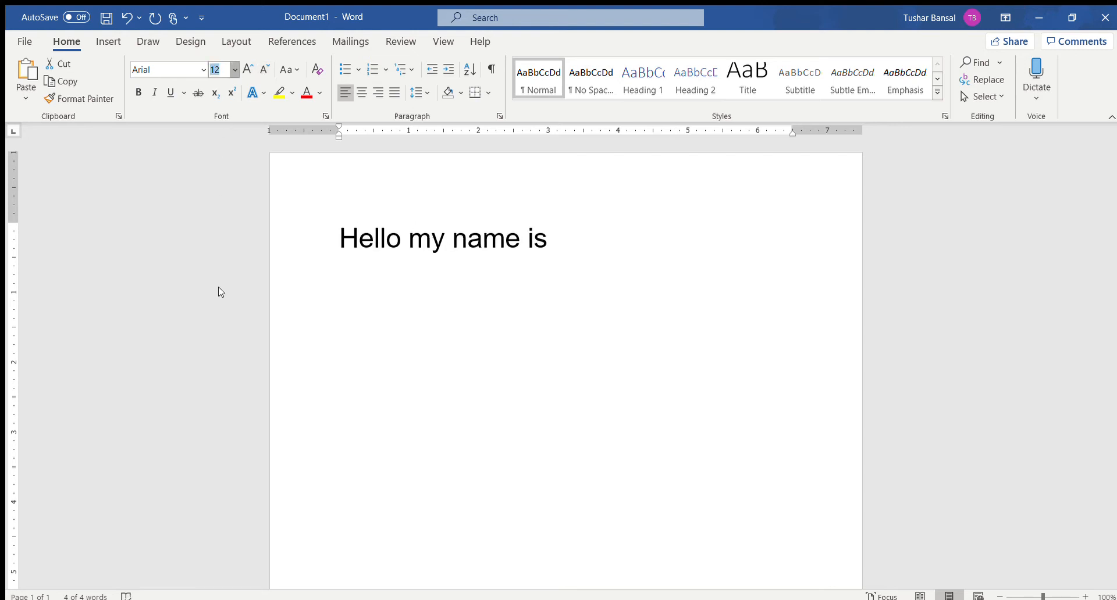
click(346, 330)
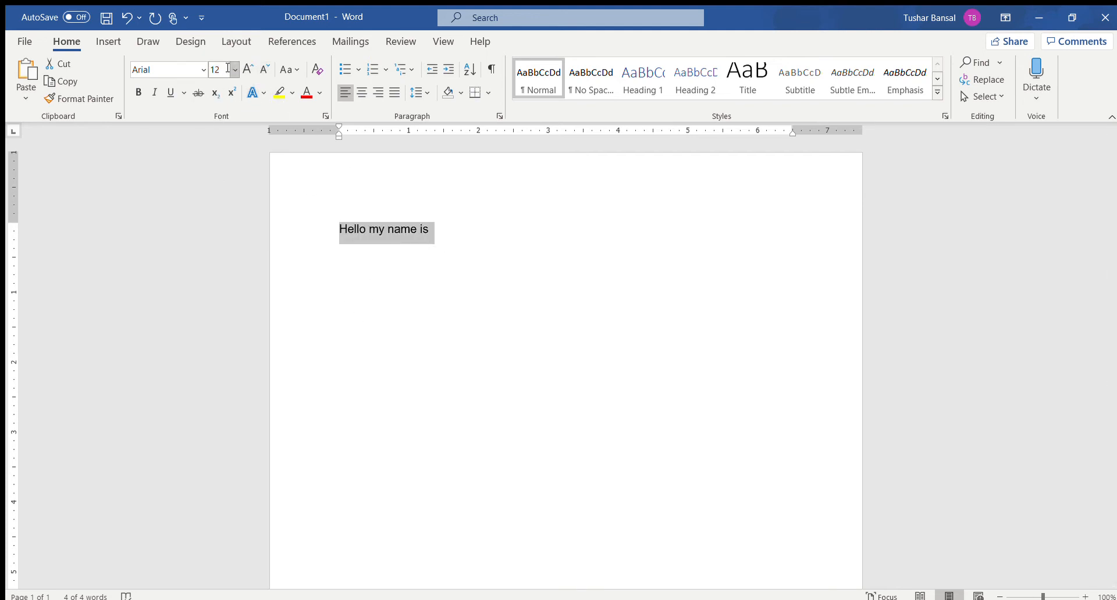
click(216, 69)
text(11)
key(Return)
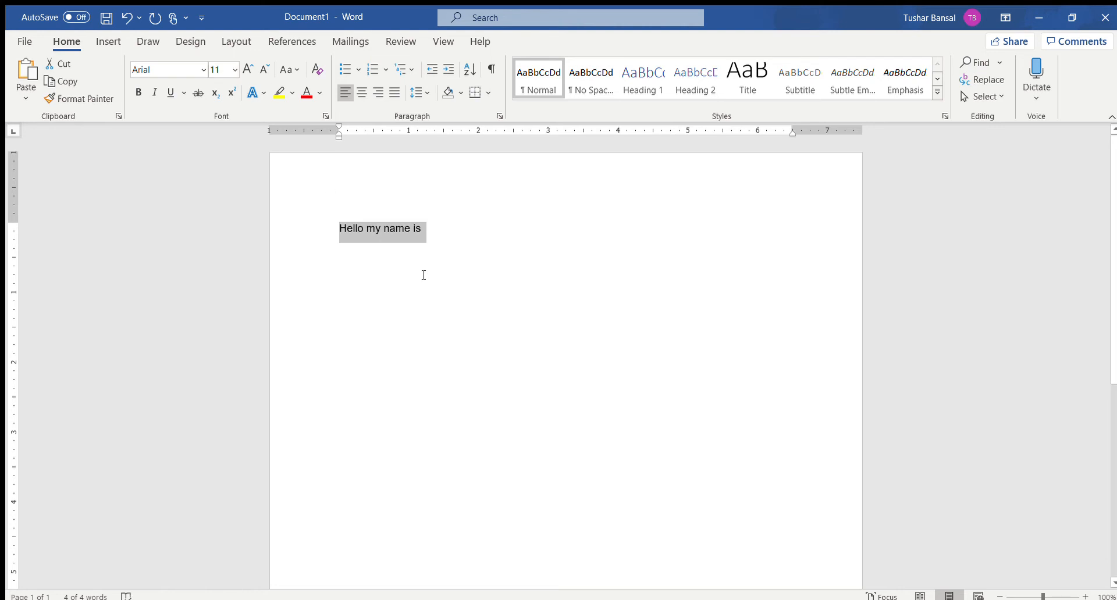
Change the font colour of the sentence "Hello my name is" to red
click(437, 244)
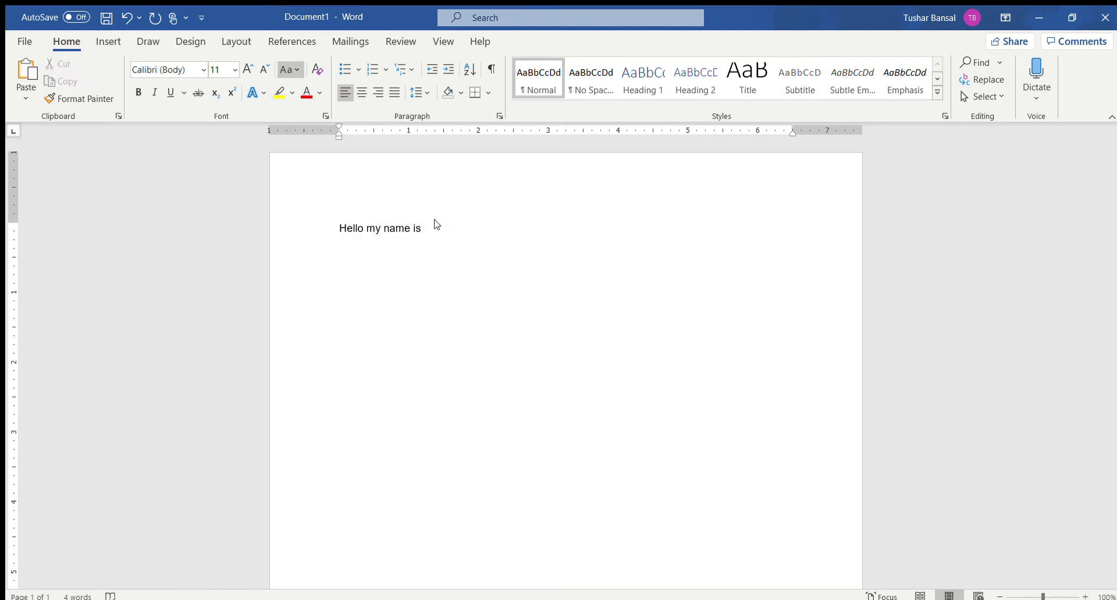
drag(452, 225, 322, 225)
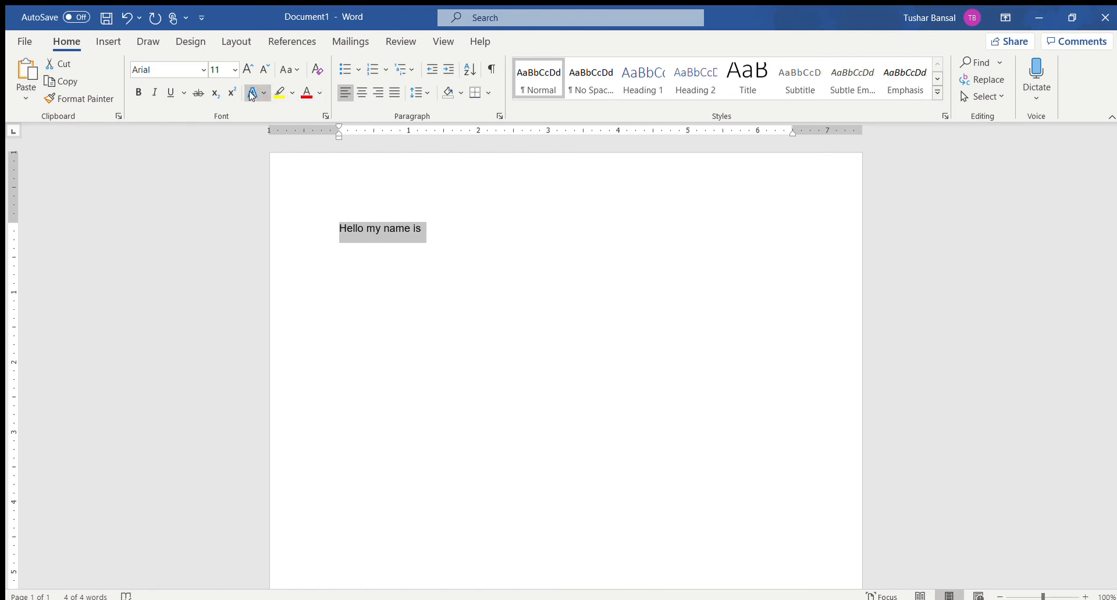
click(306, 94)
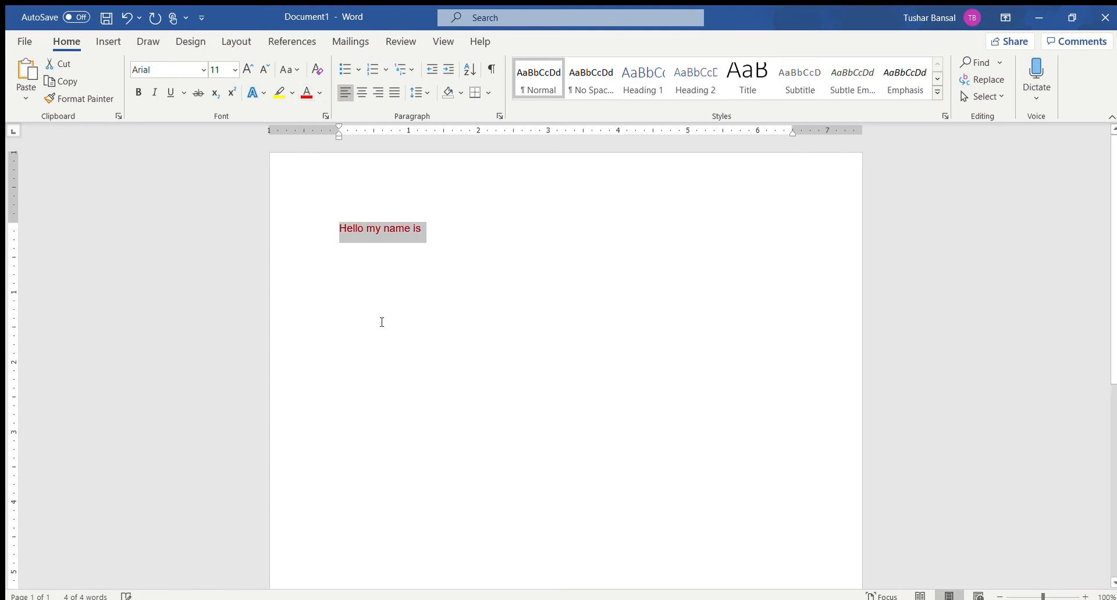
click(408, 293)
Preview other font colours on "Hello my name is" and set its colour back to black
drag(431, 239, 335, 236)
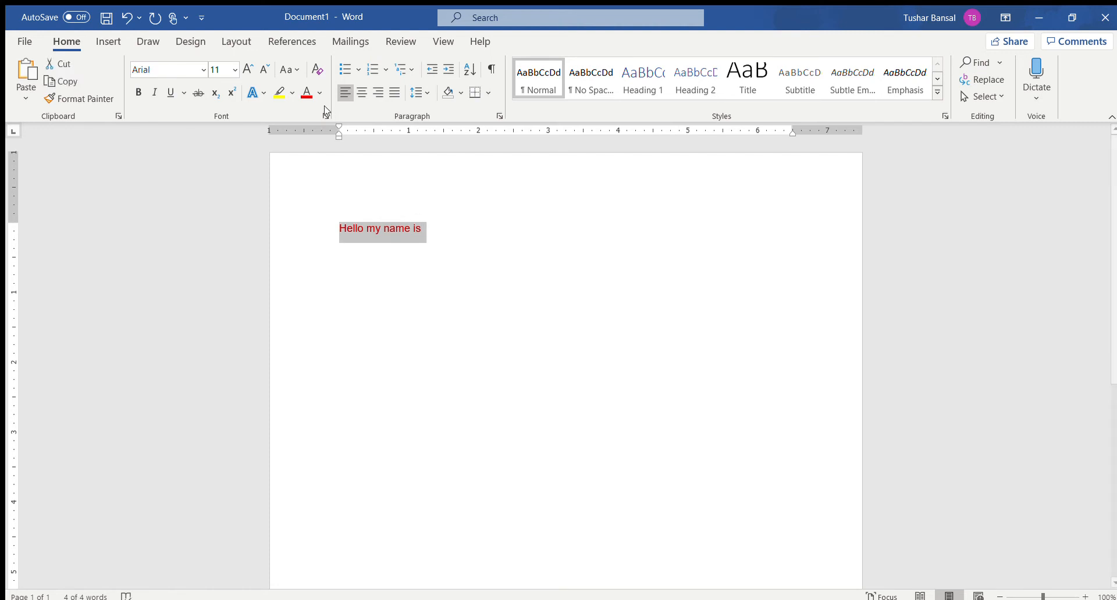
click(321, 95)
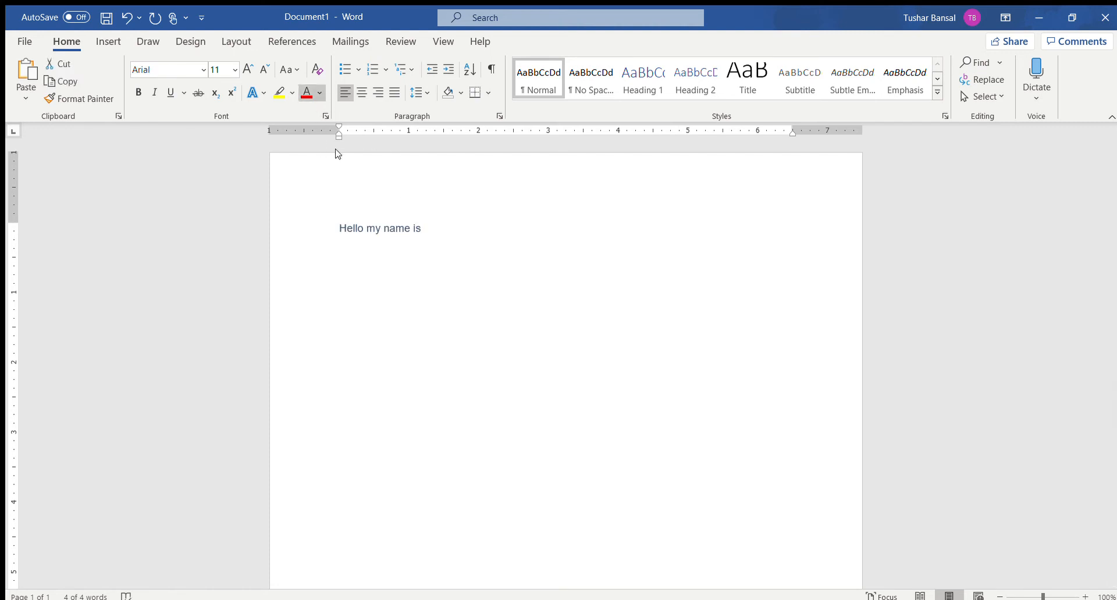
click(343, 273)
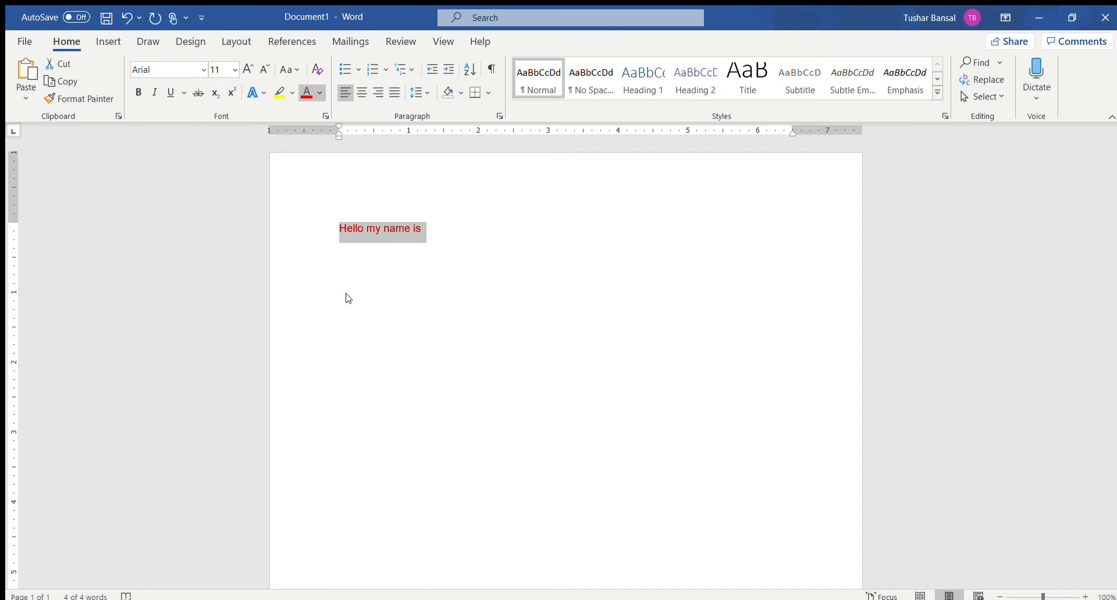
click(321, 115)
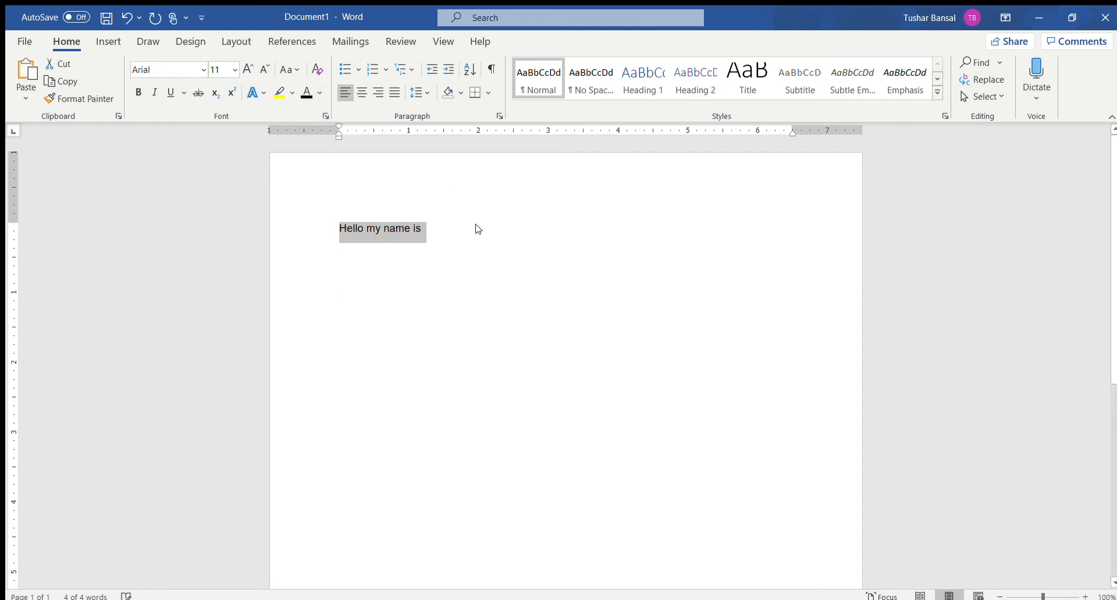
click(480, 237)
Highlight "Hello my name is" in yellow, then replace the highlight with blue
drag(427, 230, 319, 231)
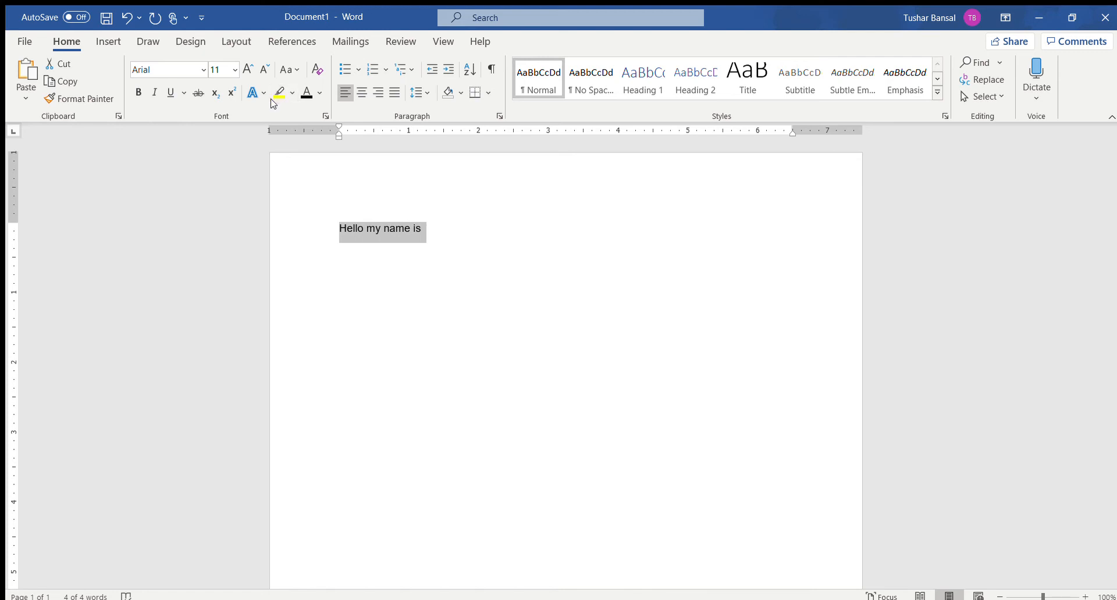
click(279, 92)
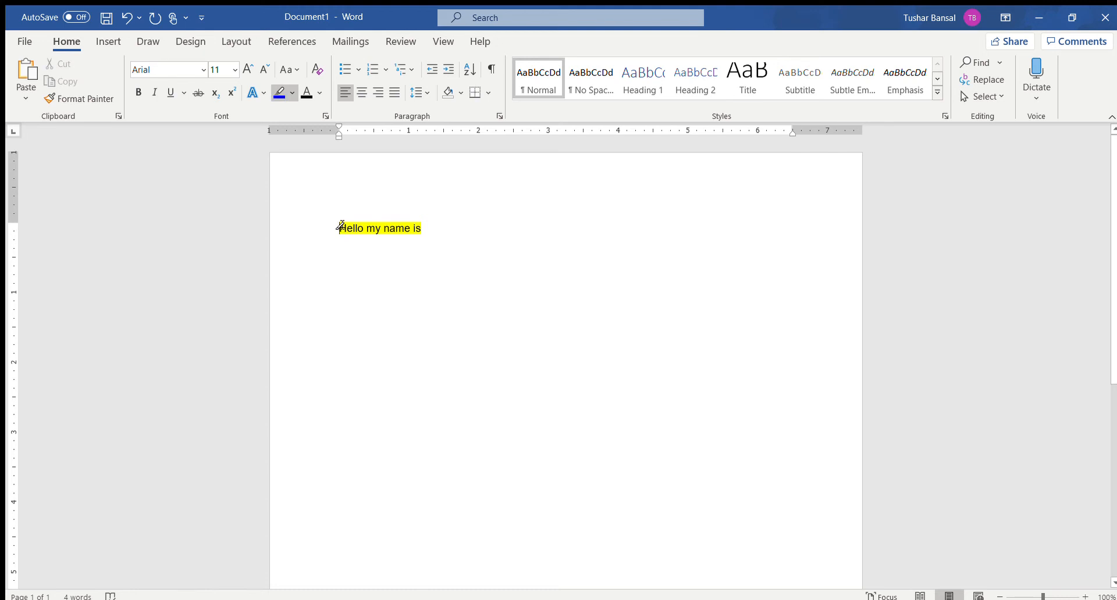
drag(341, 227, 425, 231)
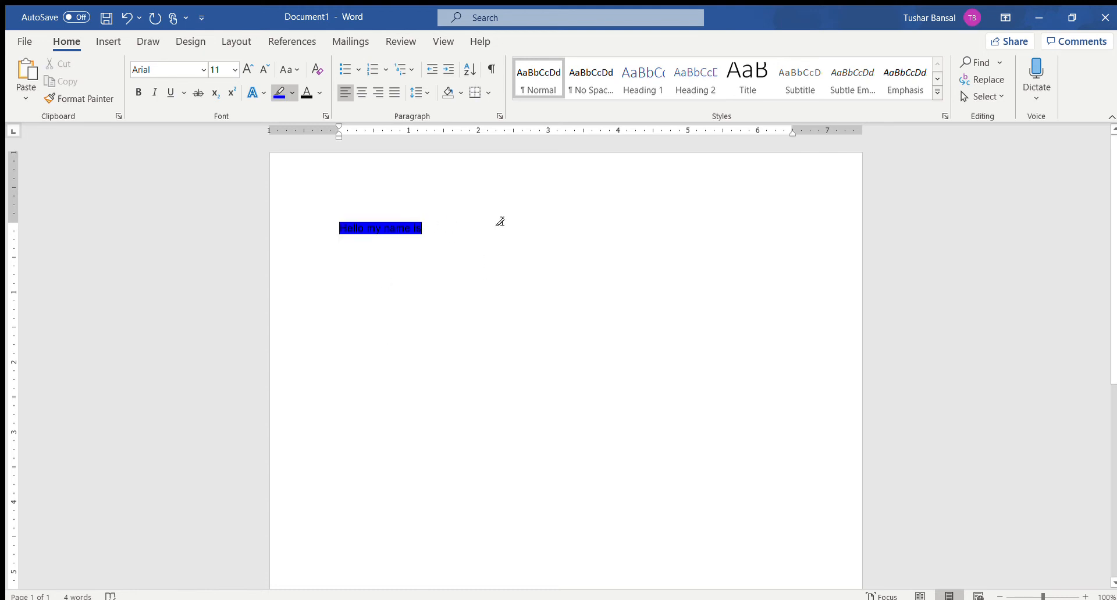
Remove the blue highlight from "Hello my name is" and stop highlighting
click(278, 94)
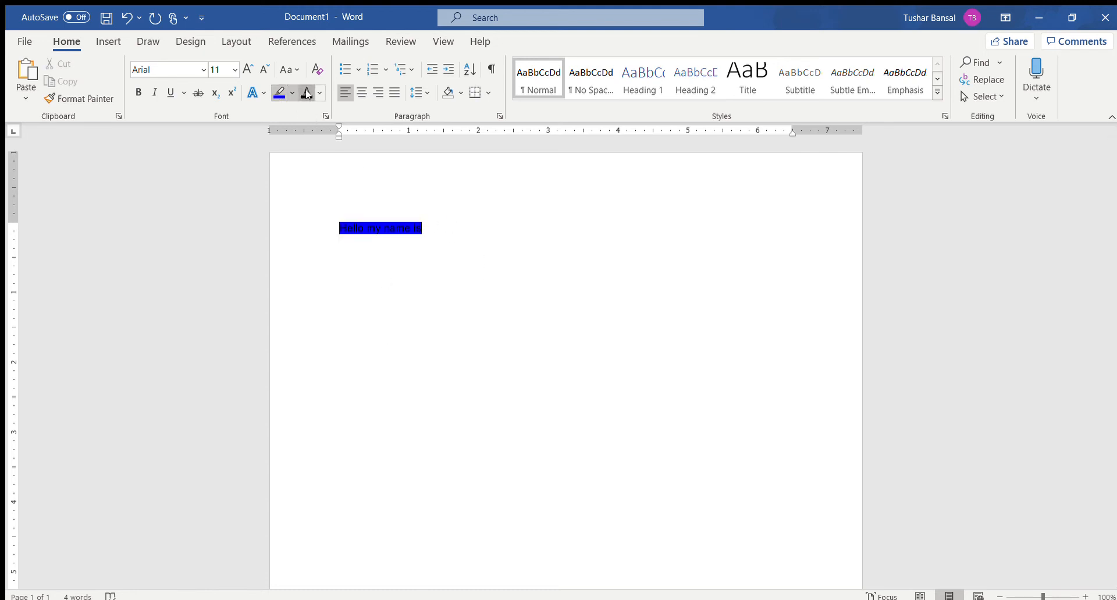
drag(418, 224, 339, 228)
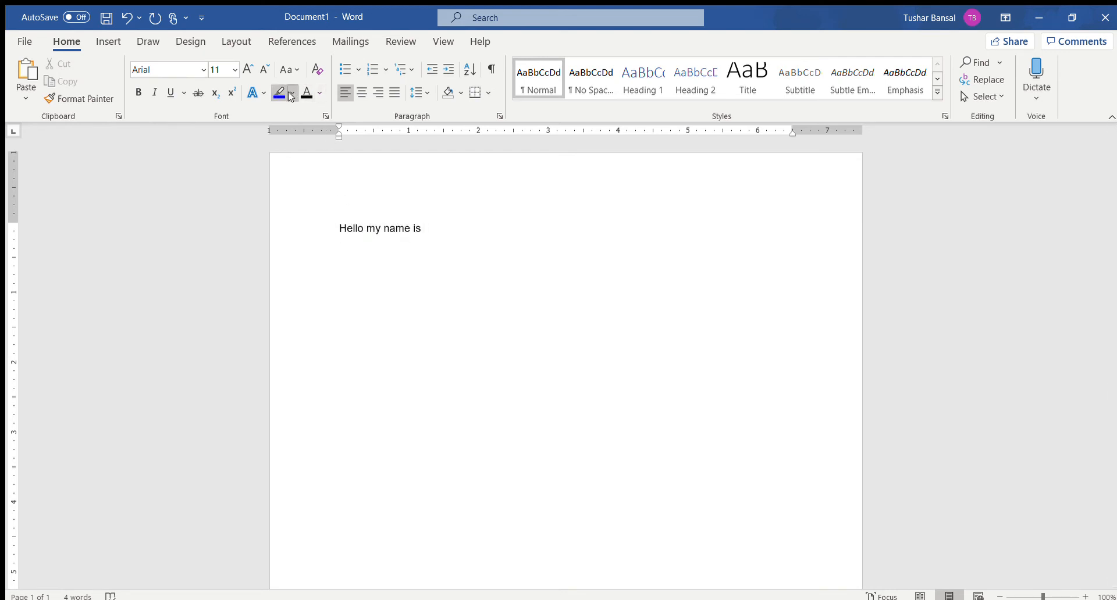
key(Escape)
key(Return)
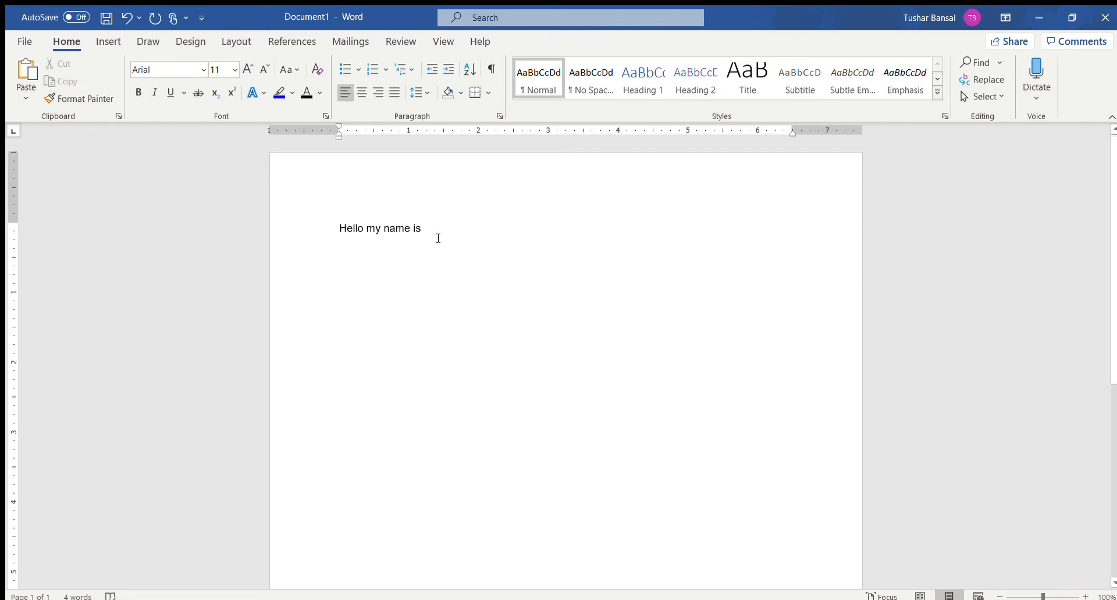
Extend the "Hello my name is" sentence with random filler text starting "apisubvaishdbv" that runs onto a second line
drag(444, 230, 338, 227)
click(478, 242)
text(apisubvaishdbv)
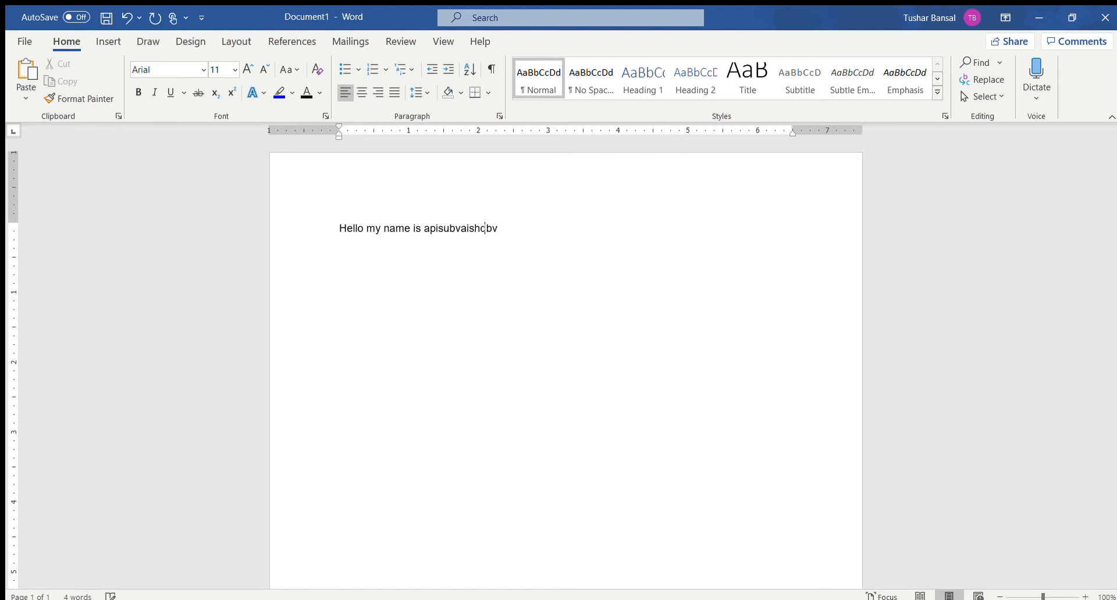
text(ISHBVDIAHV iosdvbiSDBVIOshdbvoahsbdvojash )
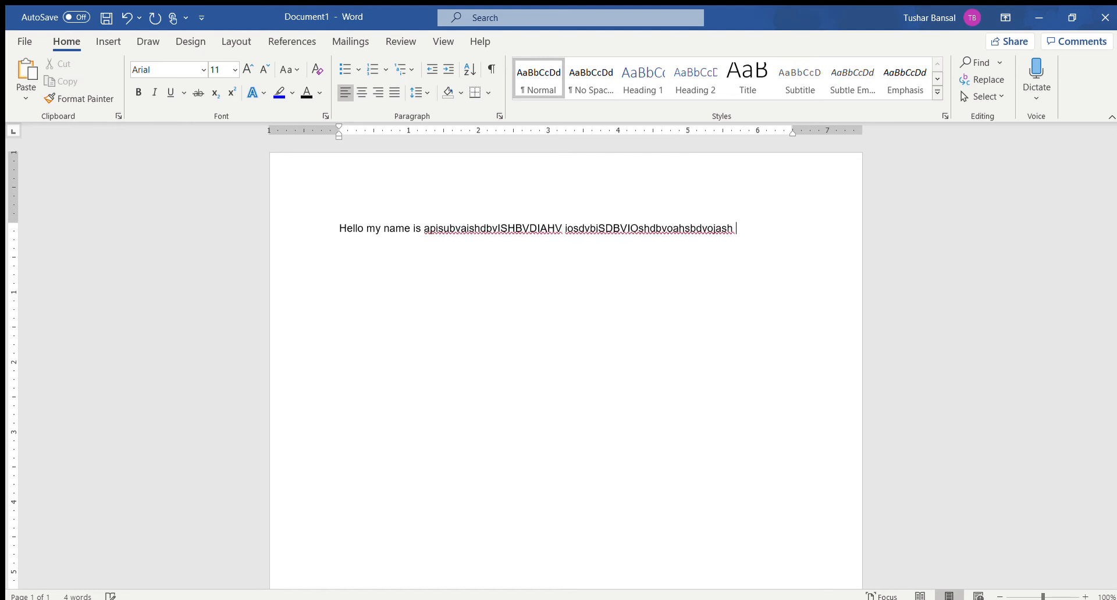
text(DUSVBIsdbvioSHDBVhidbskajsc bvlk fjslvh )
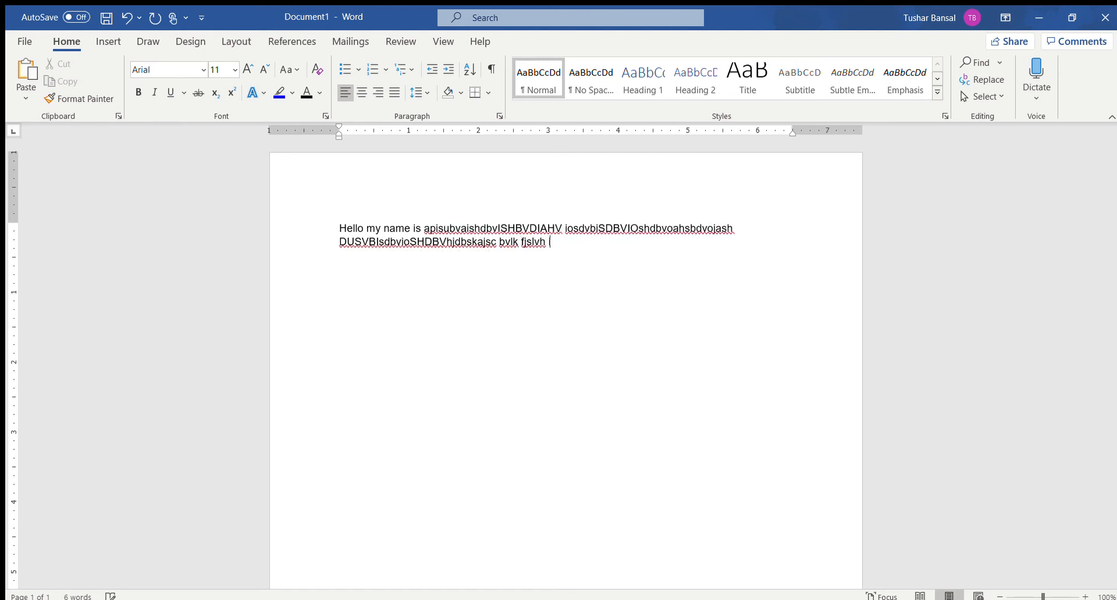
Finish the filler sentence with "ihVPJVB sipudvbpiSJDBVIJSADBPVJsdpvijb" and paste two copies of the whole text after it as one continuous paragraph
text(ihVPJVB sipudvbpiSJDBVIJSADBPVJsdpvijb)
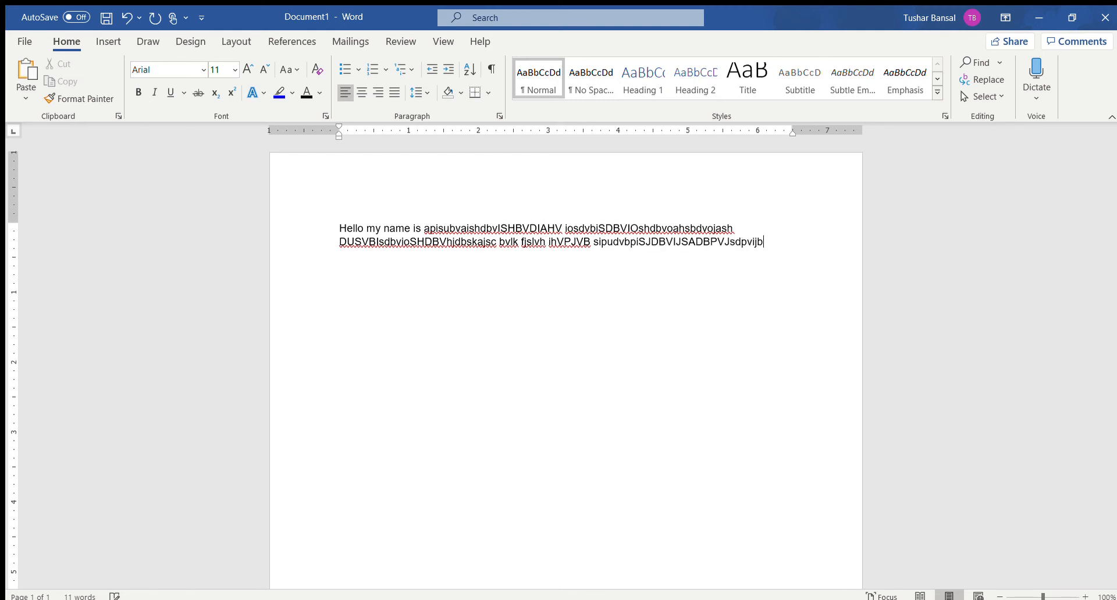
click(825, 309)
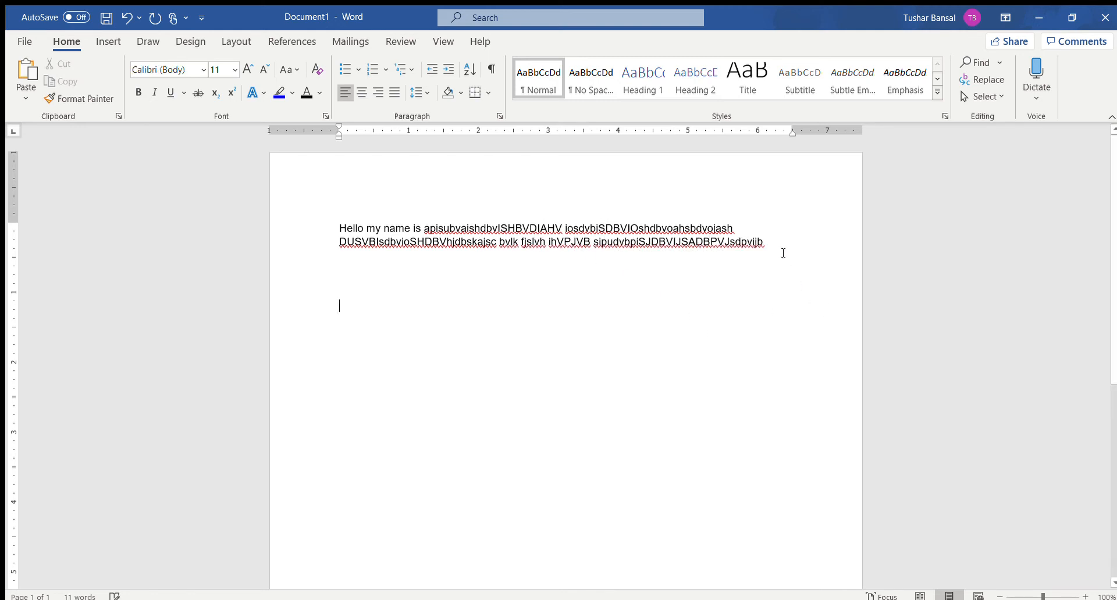
drag(768, 246, 314, 220)
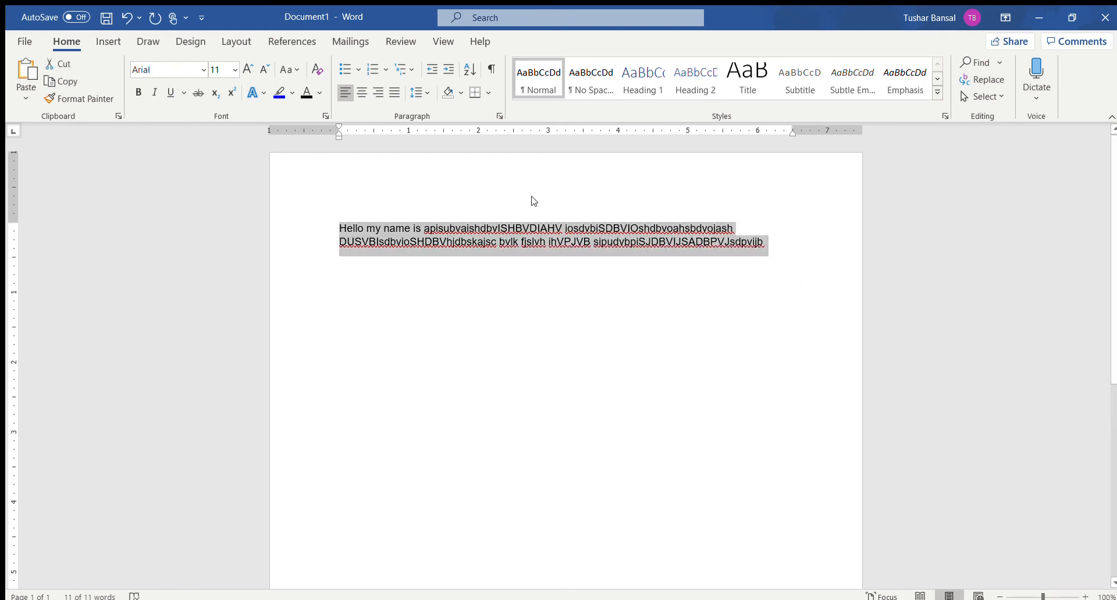
key(ctrl+c)
click(783, 240)
key(ctrl+v)
key(ctrl+v)
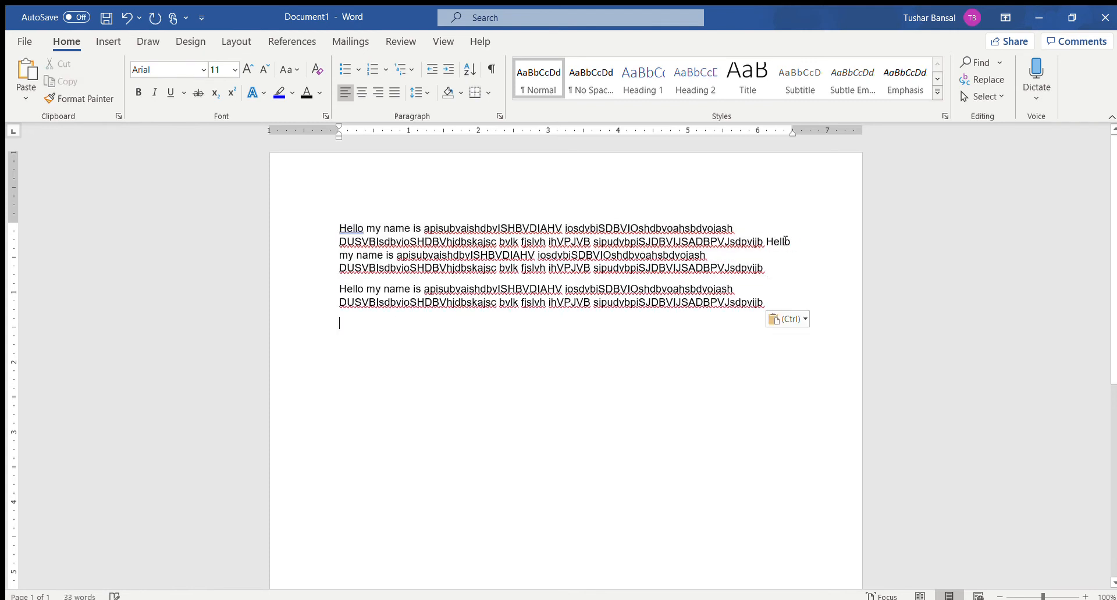
click(333, 287)
key(BackSpace)
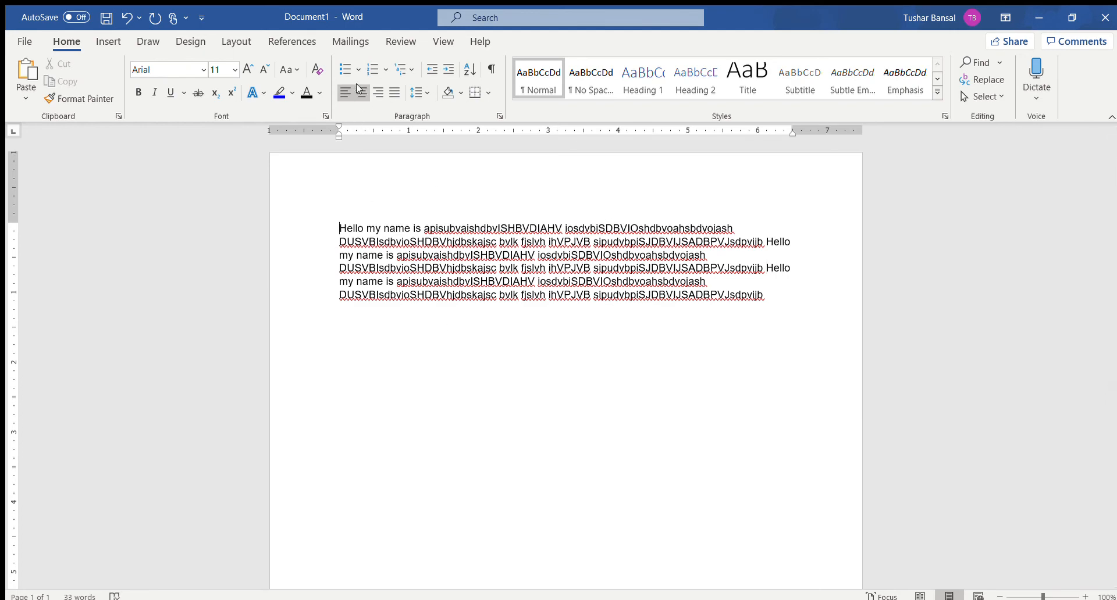
Centre, right-align and justify the filler paragraph in turn, and return it to left alignment
click(337, 225)
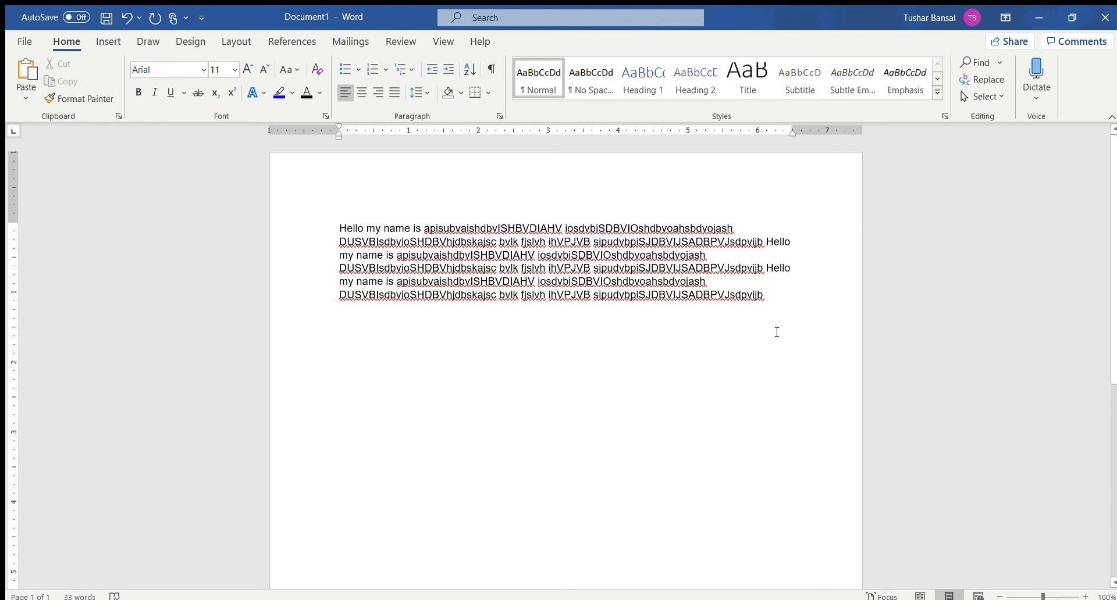
click(360, 94)
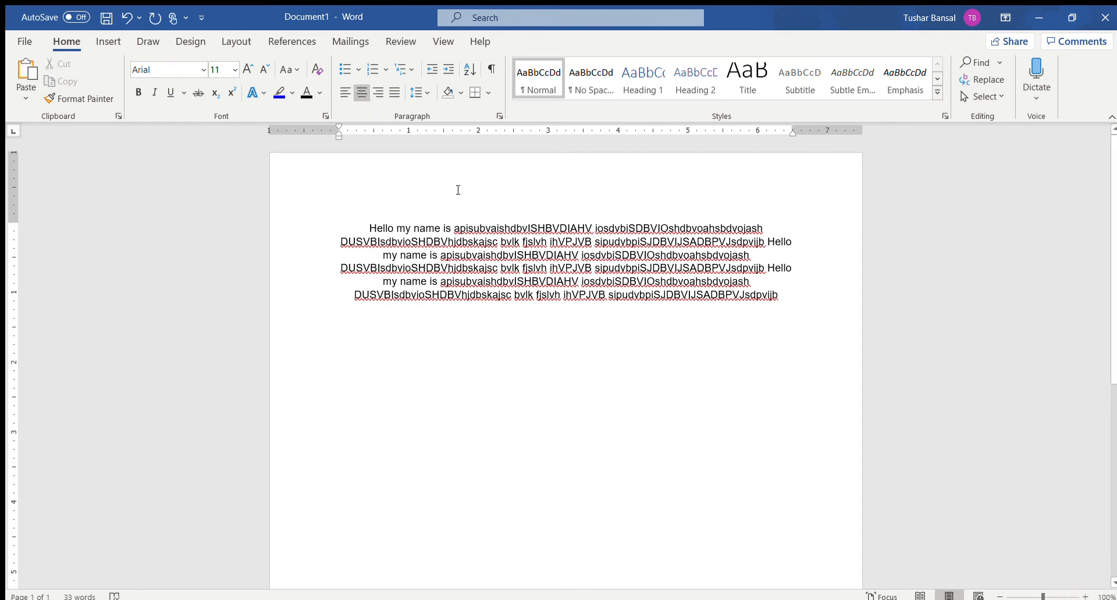
click(377, 93)
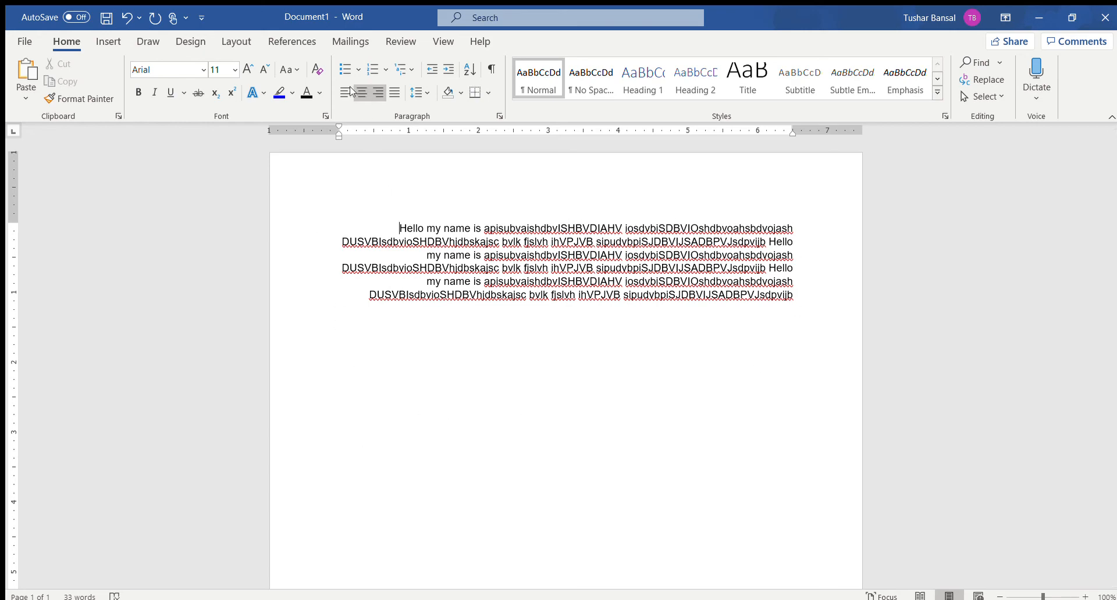
click(390, 94)
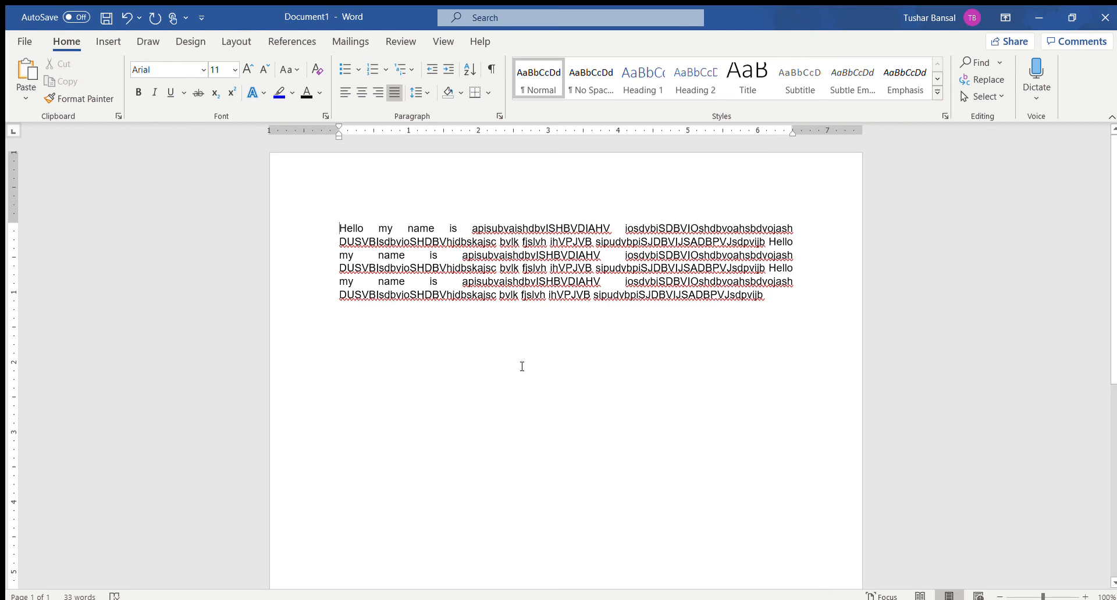
click(345, 92)
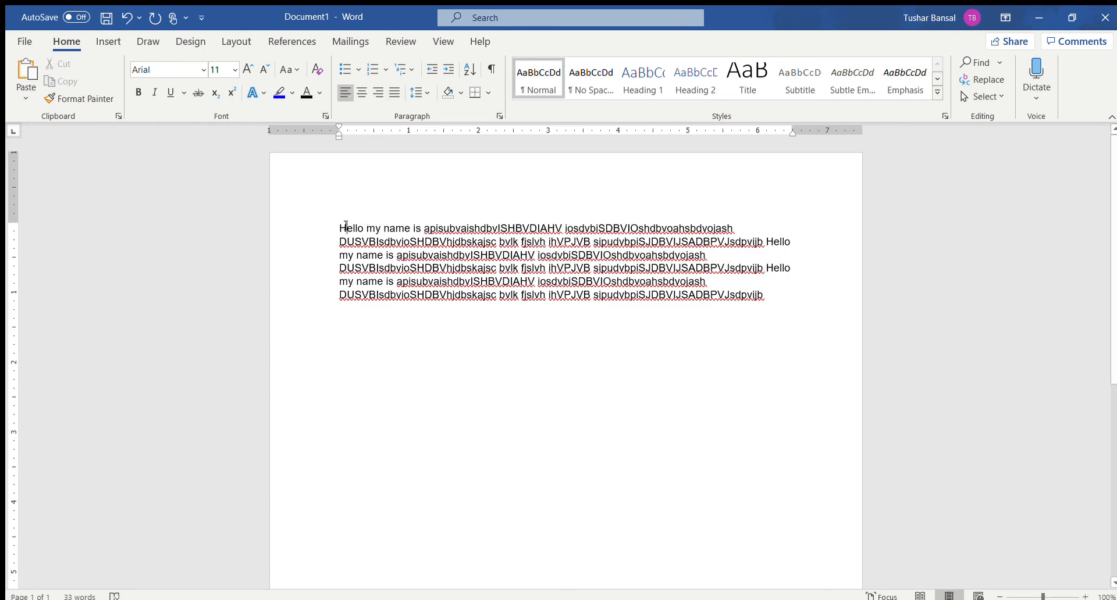
Add the line "Title" above the filler paragraph and make it centred, bold and underlined
key(Return)
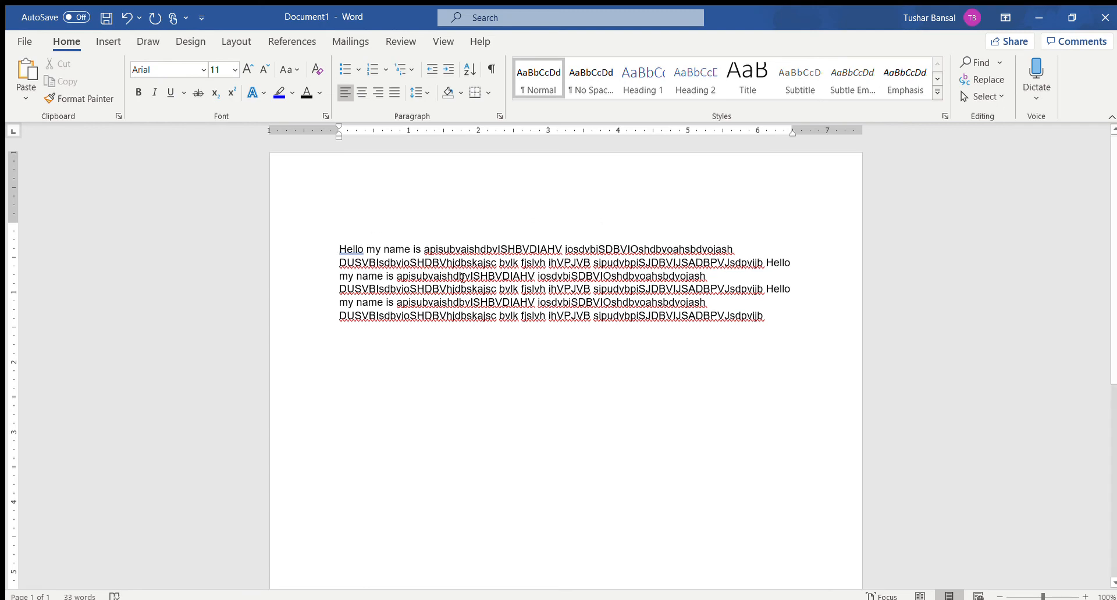
text(Title)
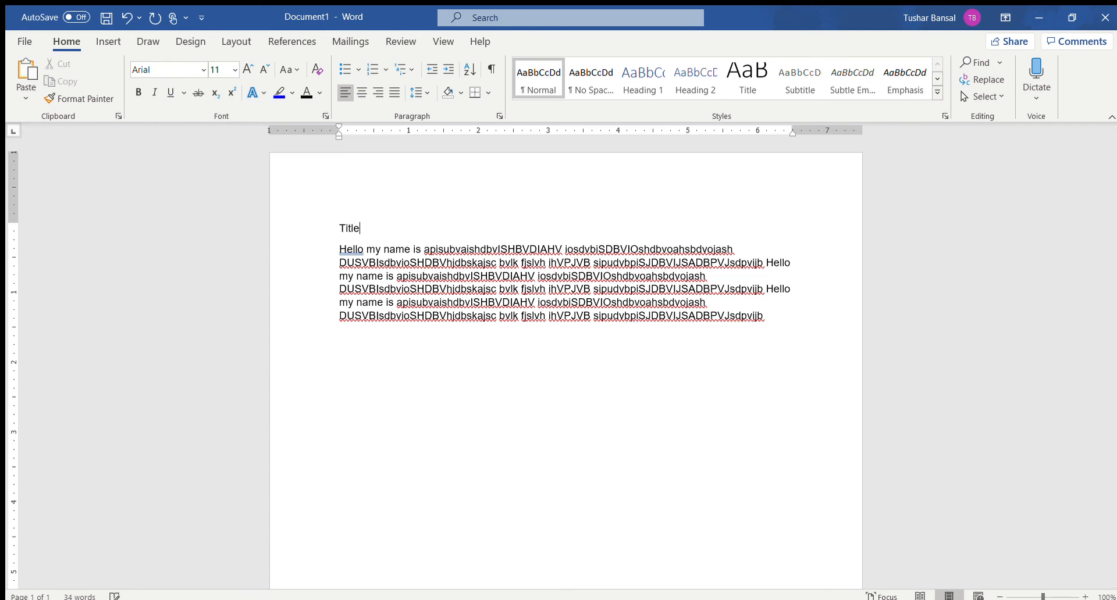
double_click(348, 230)
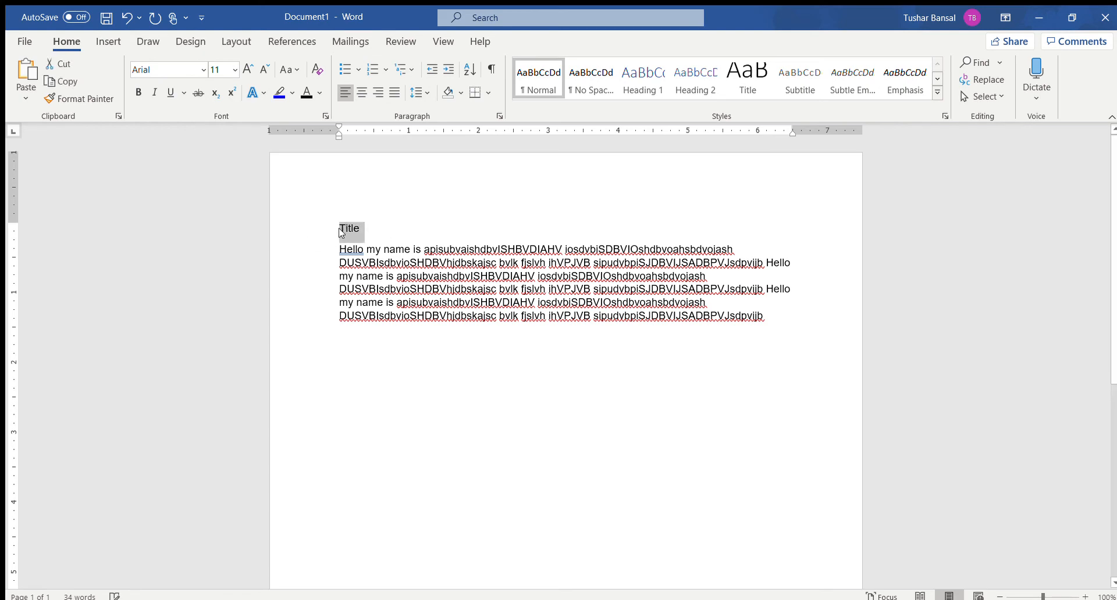
click(361, 92)
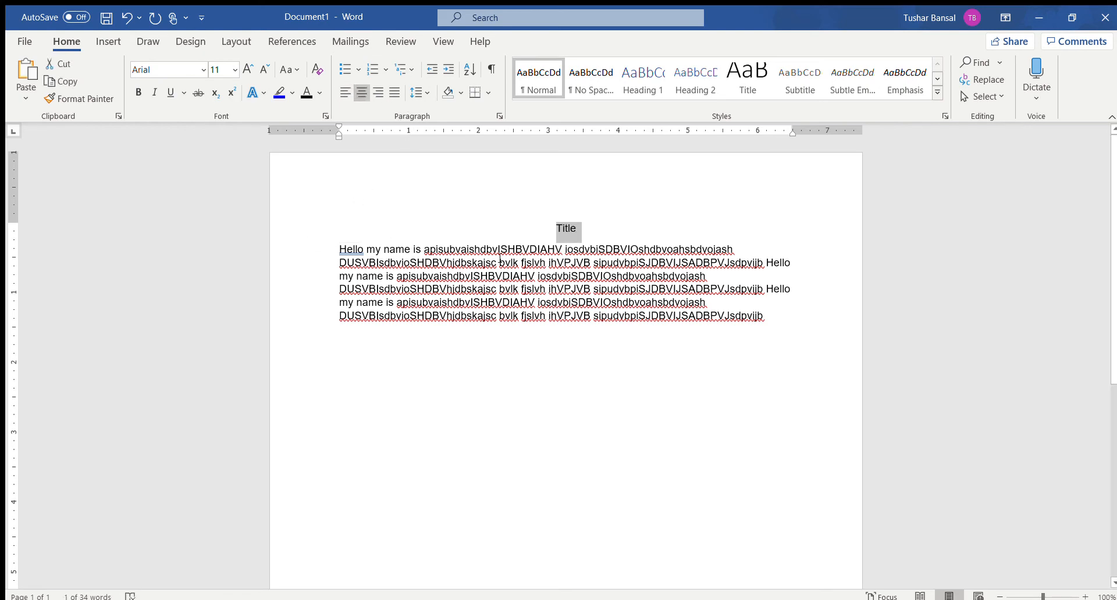
key(ctrl+b)
key(ctrl+u)
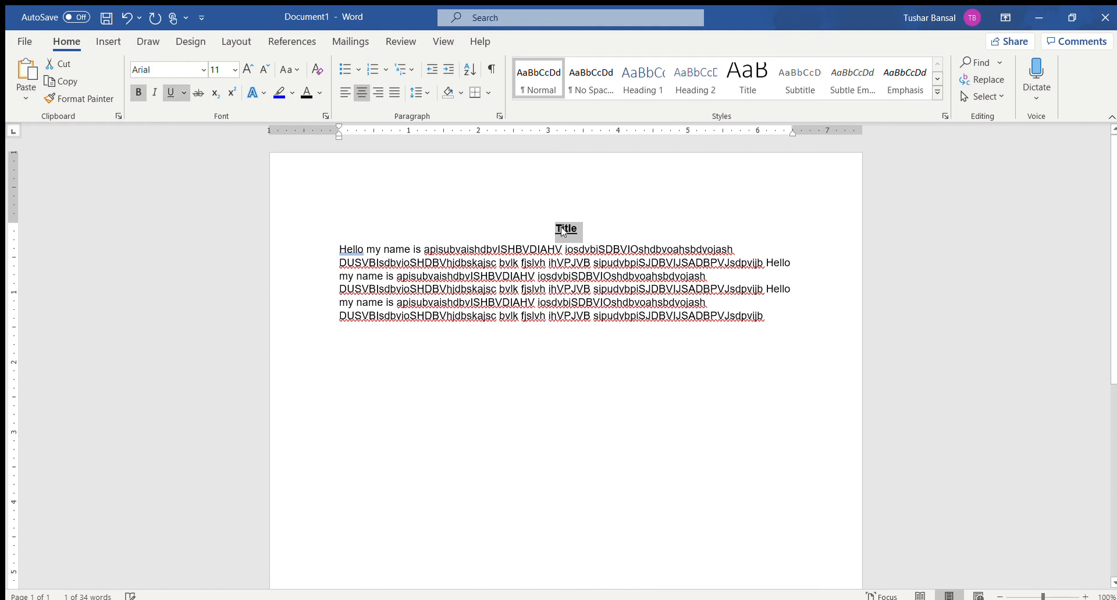
Insert a right-aligned line reading "Name:_____ Date: ____" above the title, without bold or underline
click(644, 241)
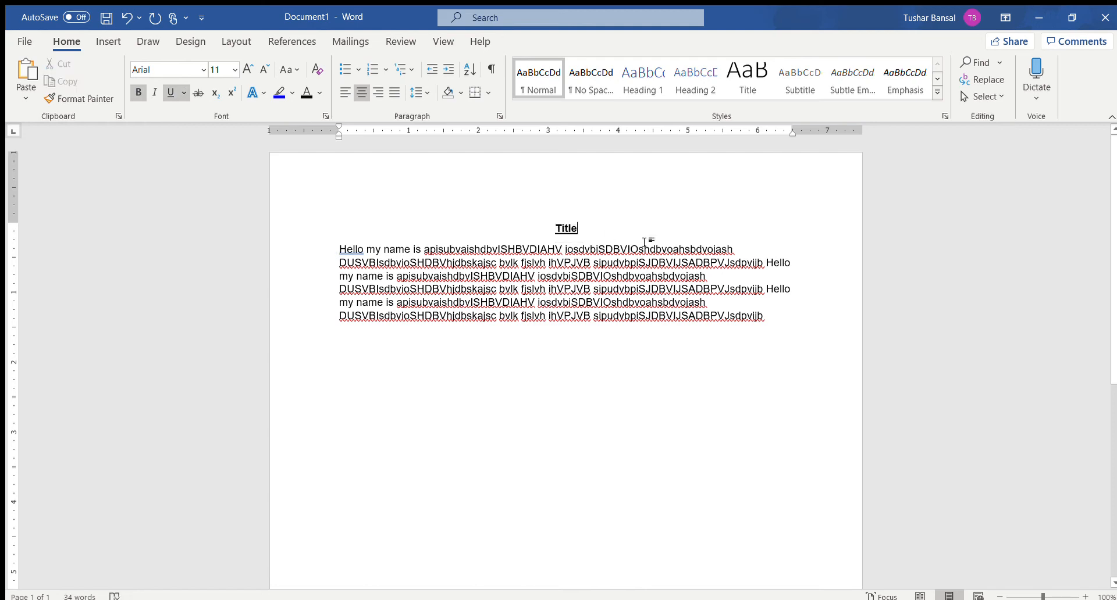
key(Return)
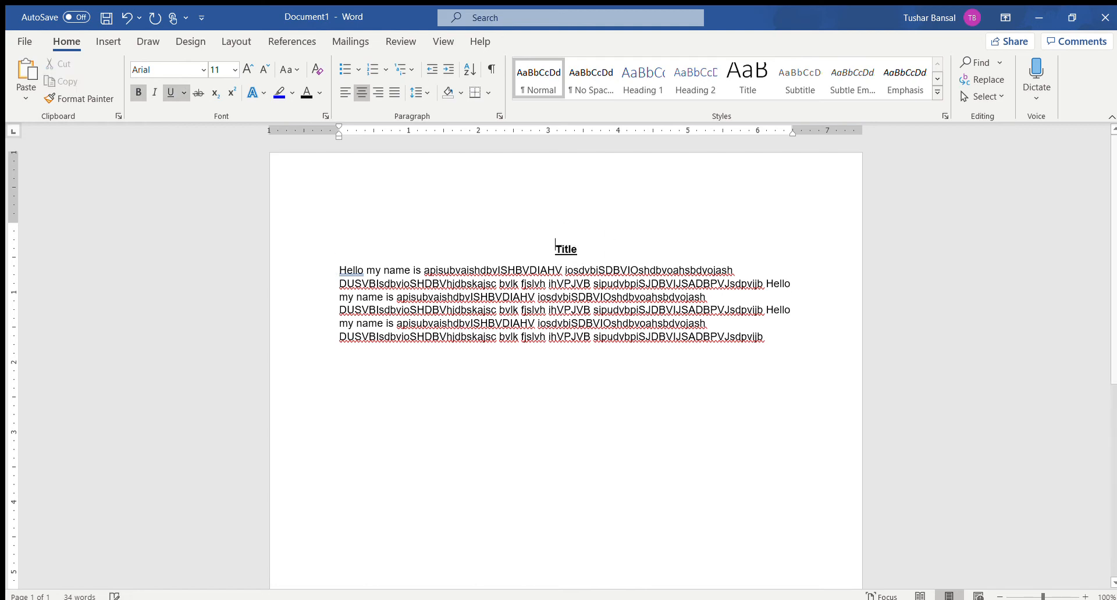
key(Up)
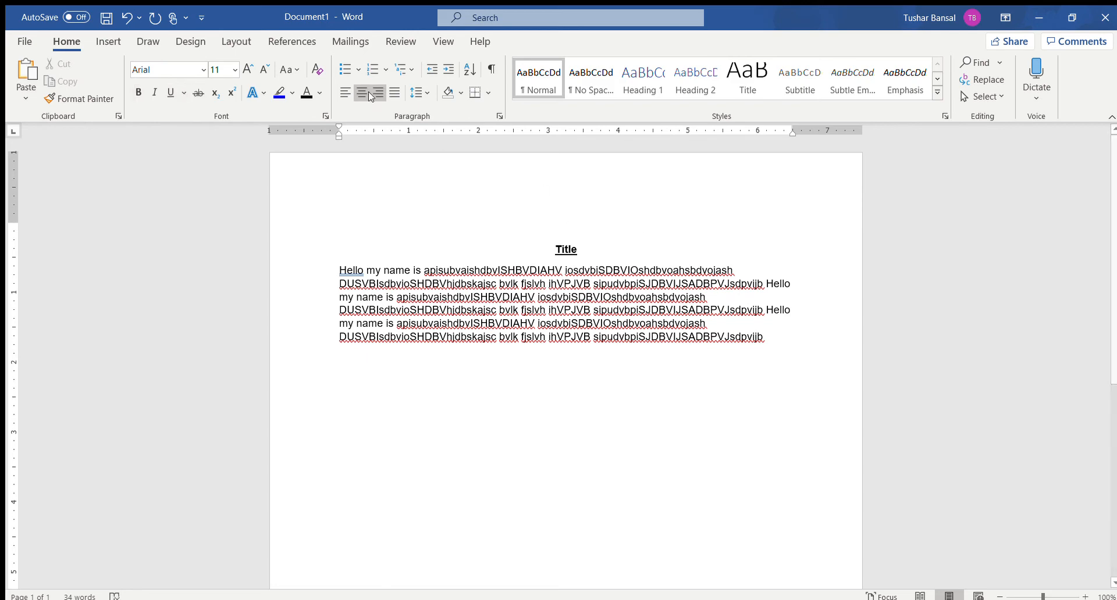
click(376, 95)
text(Name)
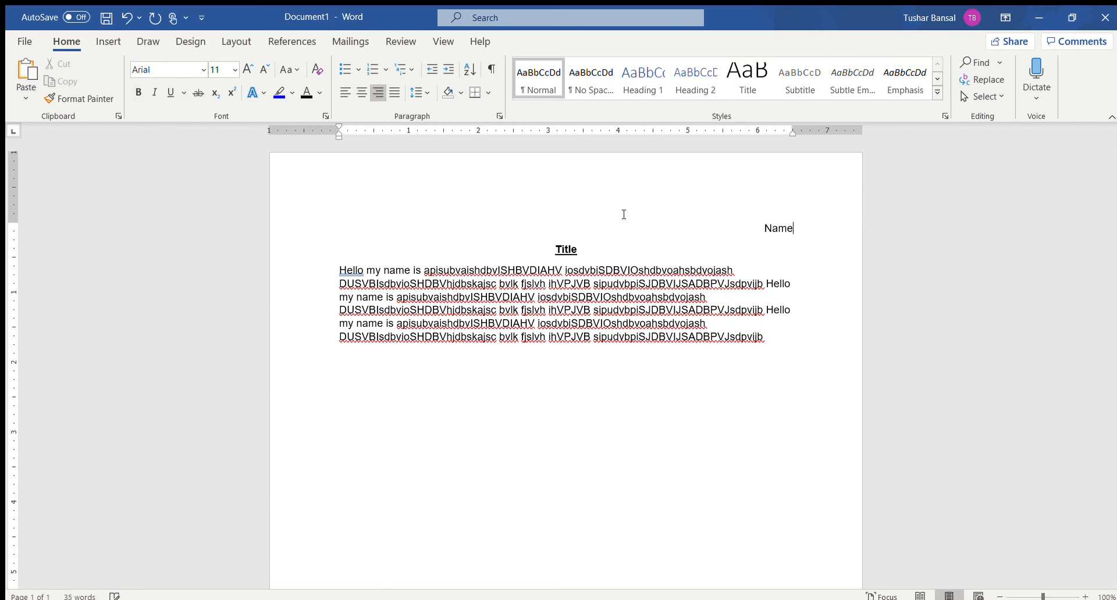
text(:_____ Date: ____)
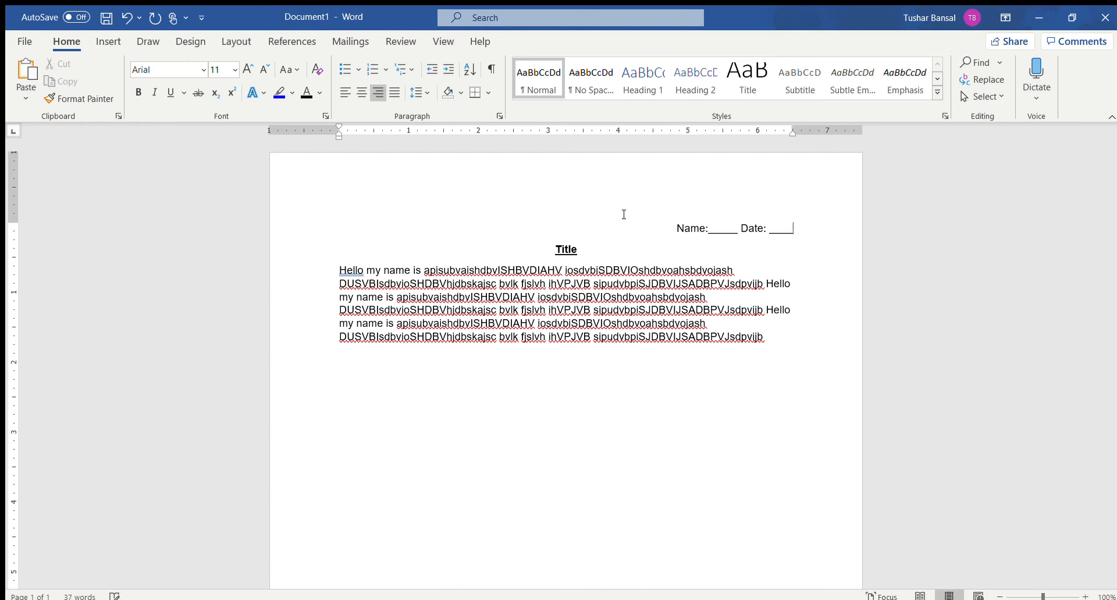
click(780, 378)
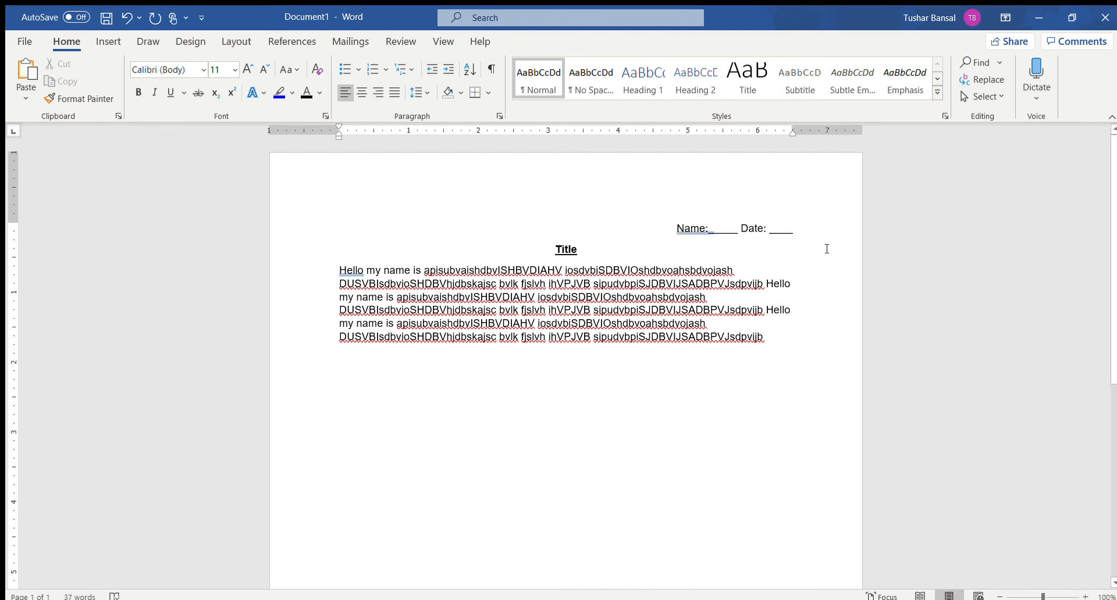
Delete the entire Name and Date line above the title
click(815, 233)
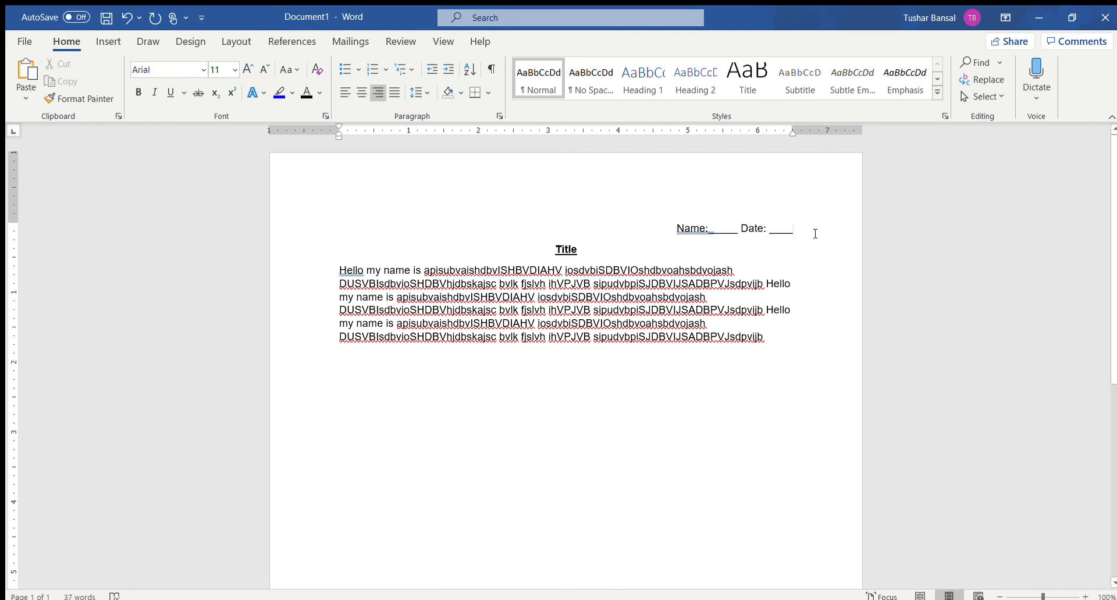
triple_click(536, 220)
key(Delete)
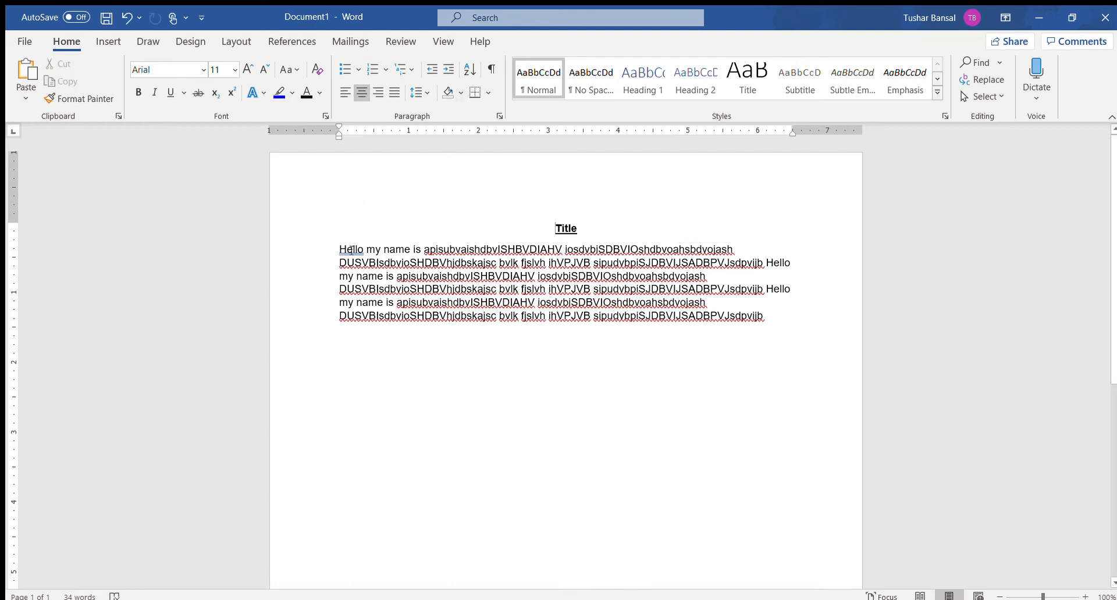
Try wider line spacing on the filler paragraph, apply double spacing, and undo the spacing change
click(794, 321)
key(Return)
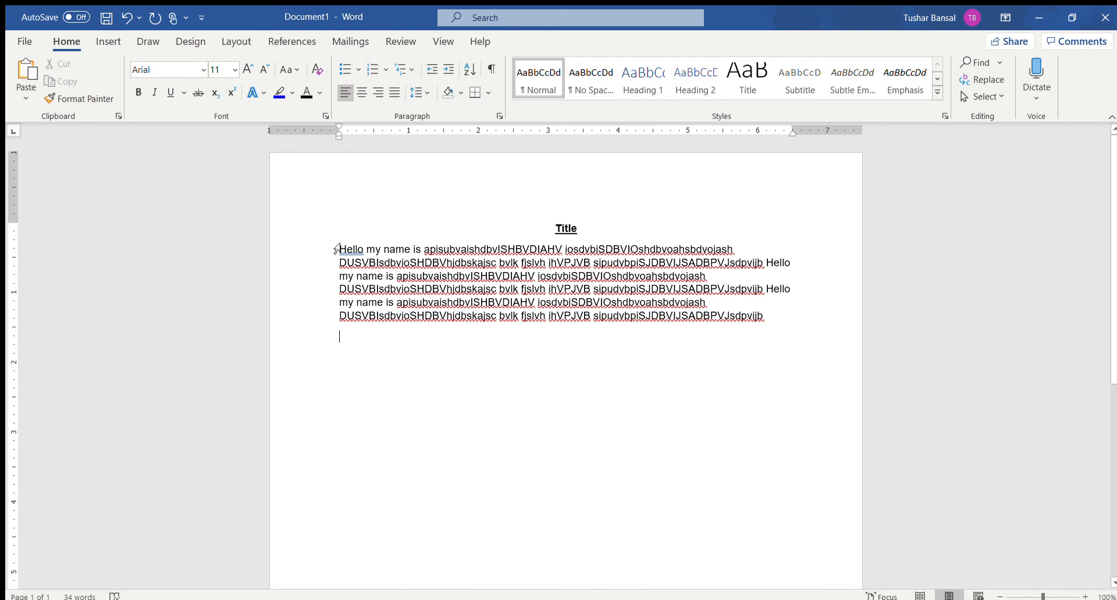
drag(353, 251, 754, 323)
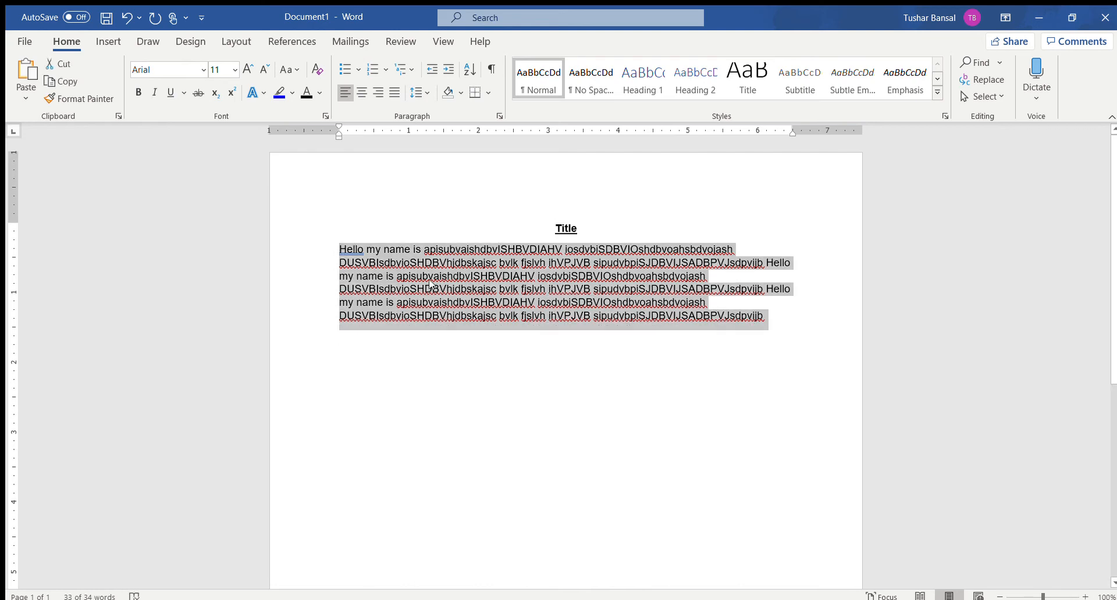
click(416, 89)
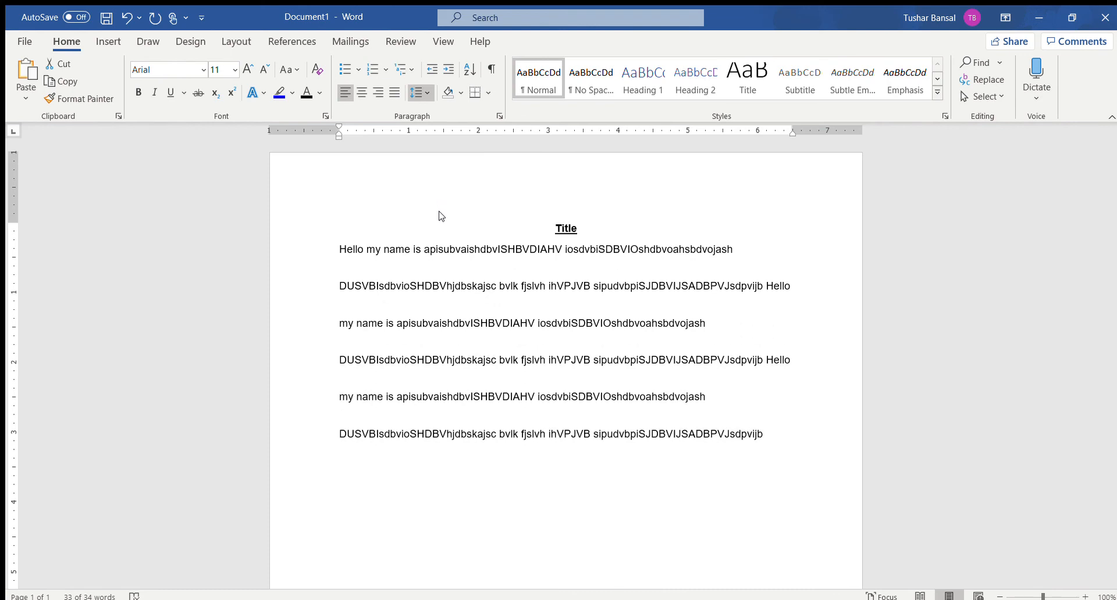
click(451, 246)
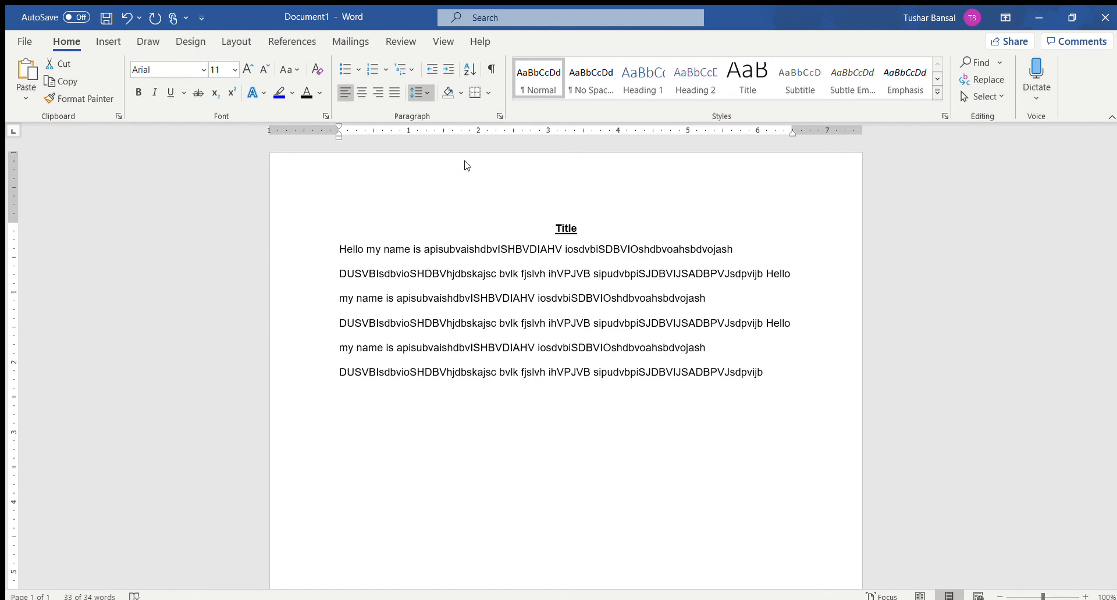
click(469, 169)
click(623, 375)
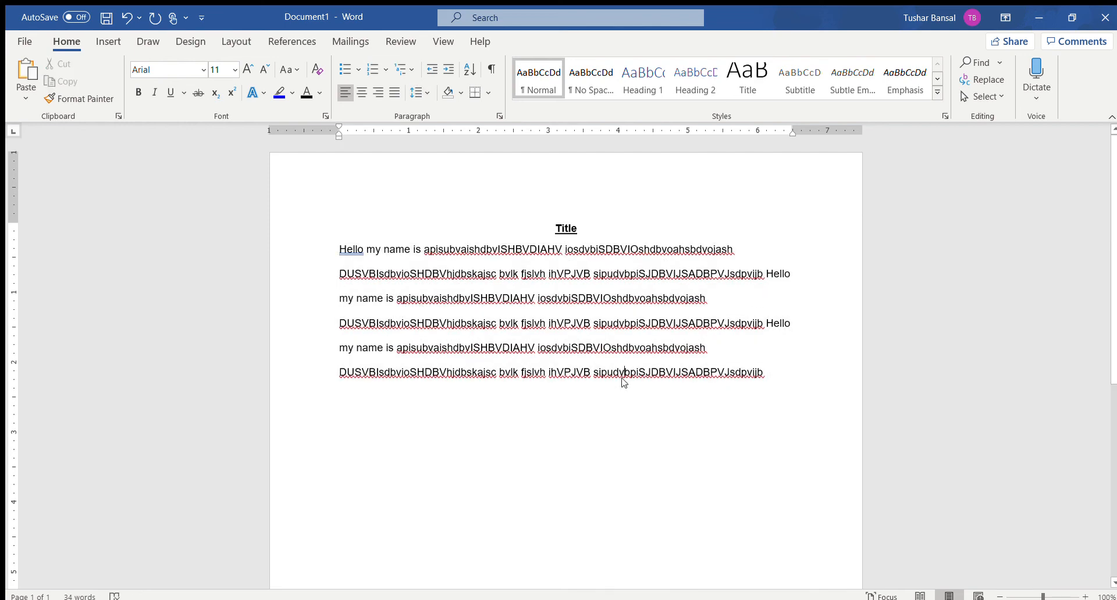
key(ctrl+z)
Try indenting only the first line of the filler paragraph and undo that indent
click(461, 206)
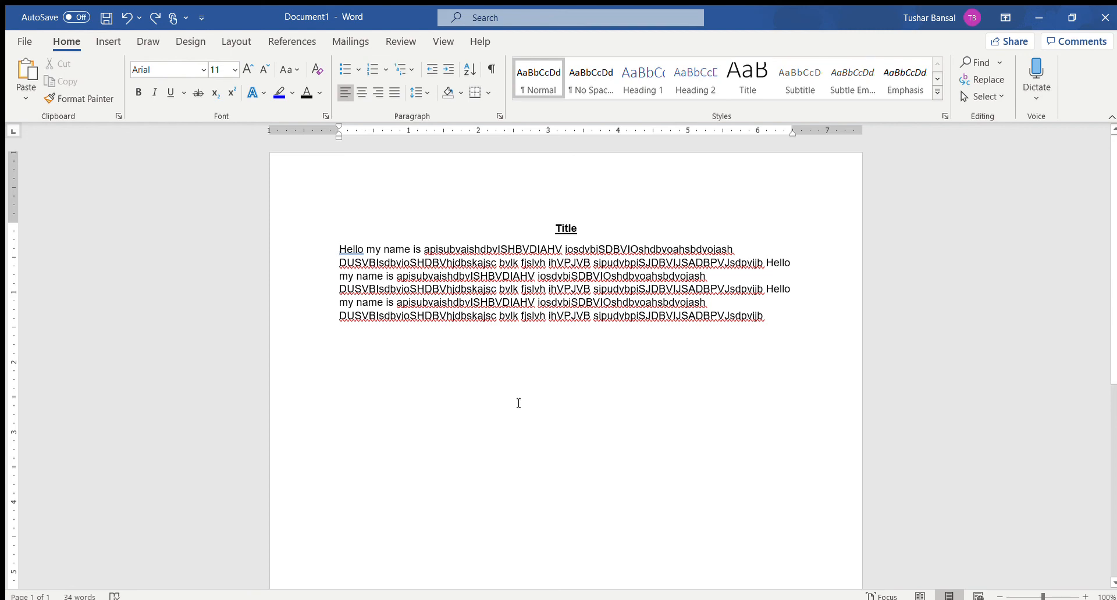
key(Tab)
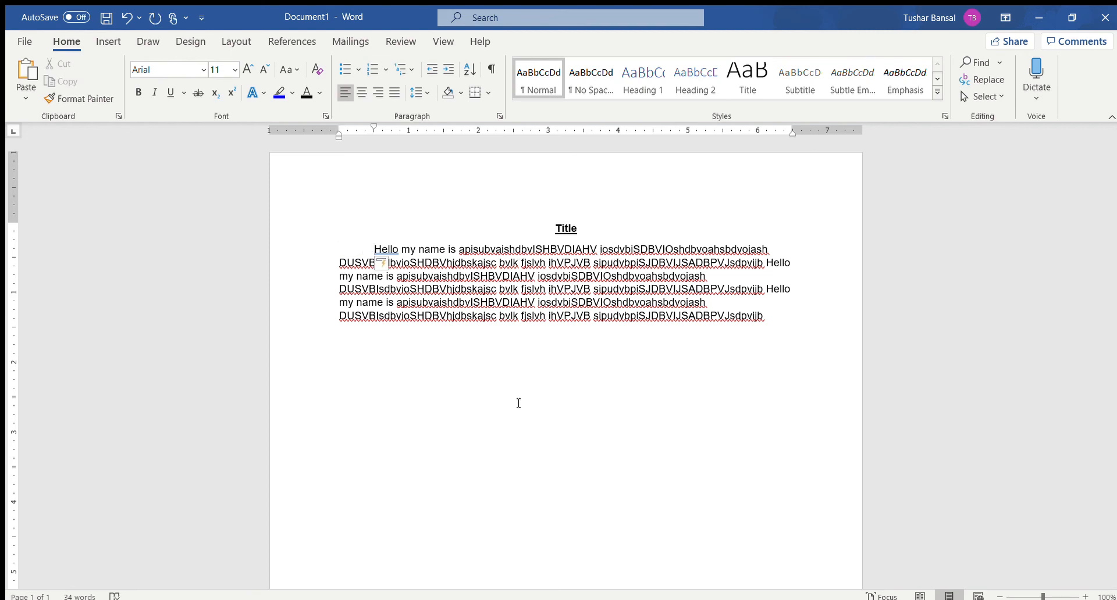
key(ctrl+z)
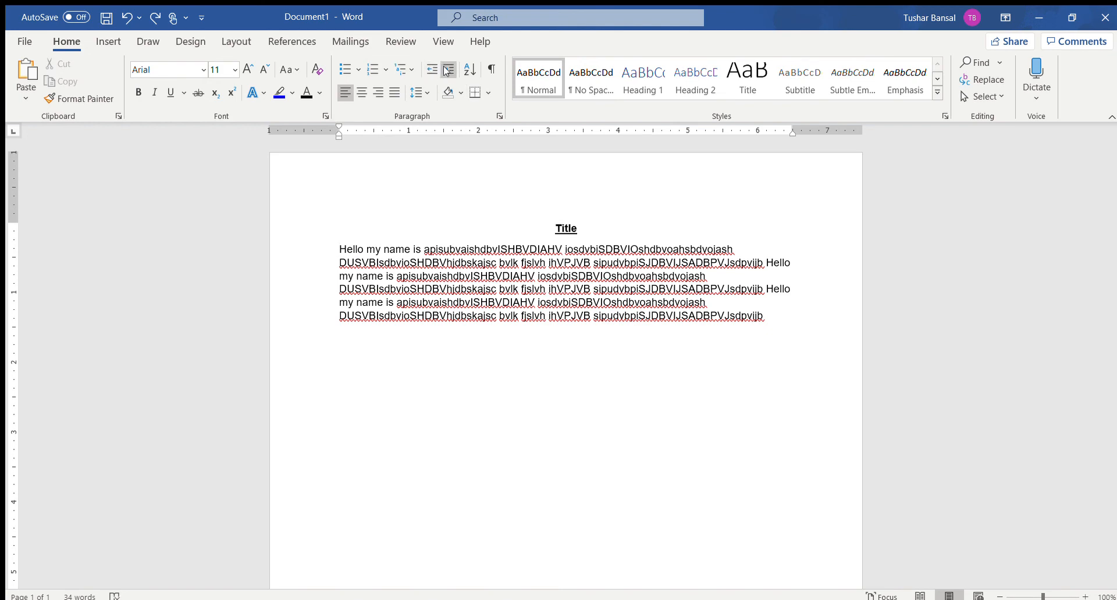
Indent the whole filler paragraph one level and undo it, and indent it two levels and decrease it by two levels
click(447, 70)
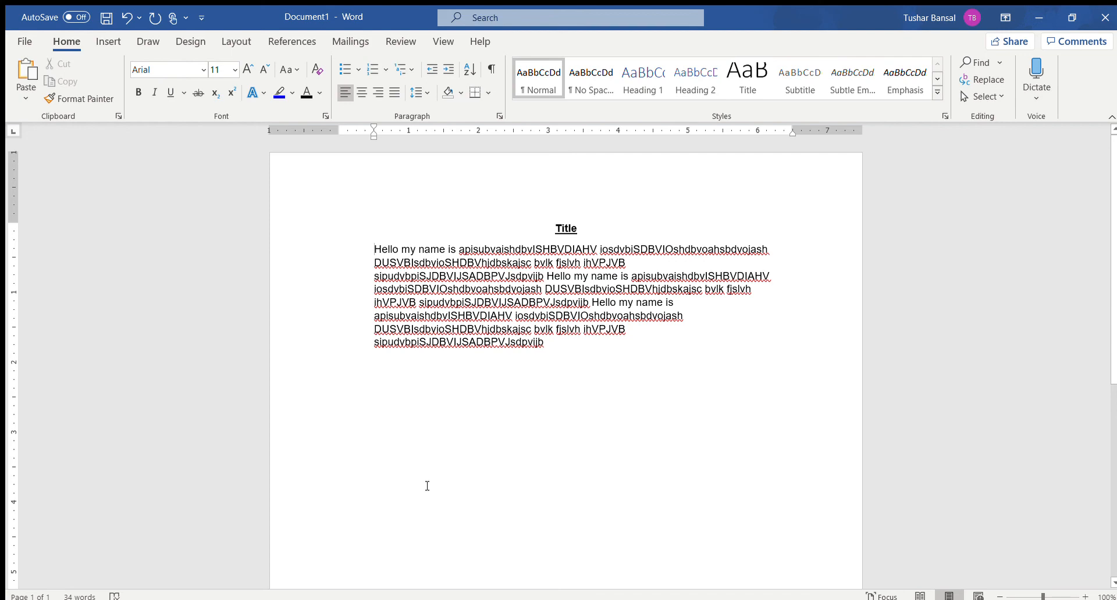
key(ctrl+z)
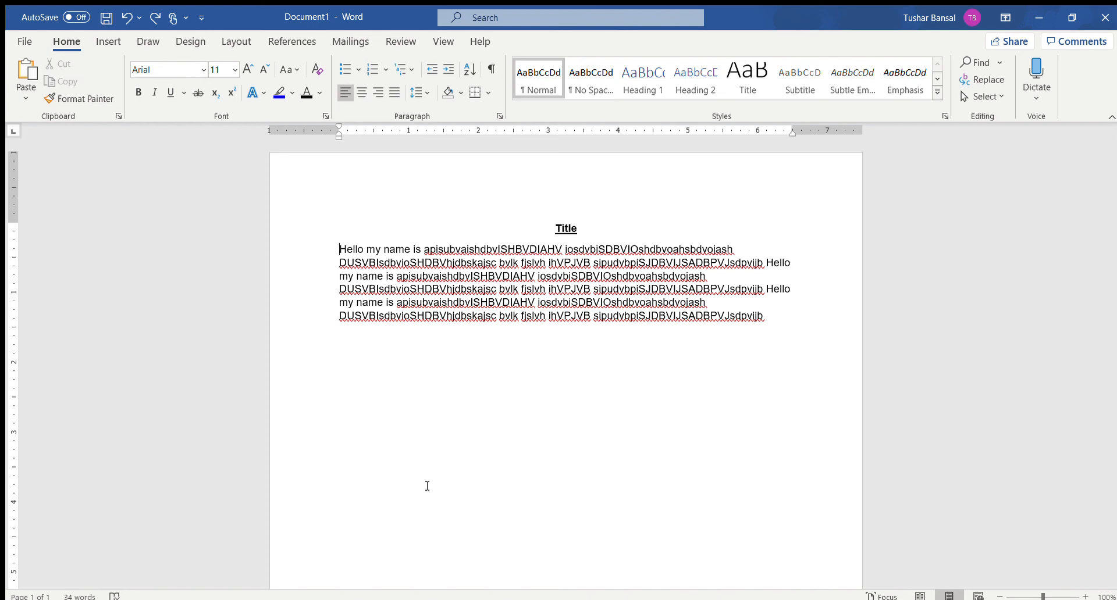
click(447, 70)
click(446, 70)
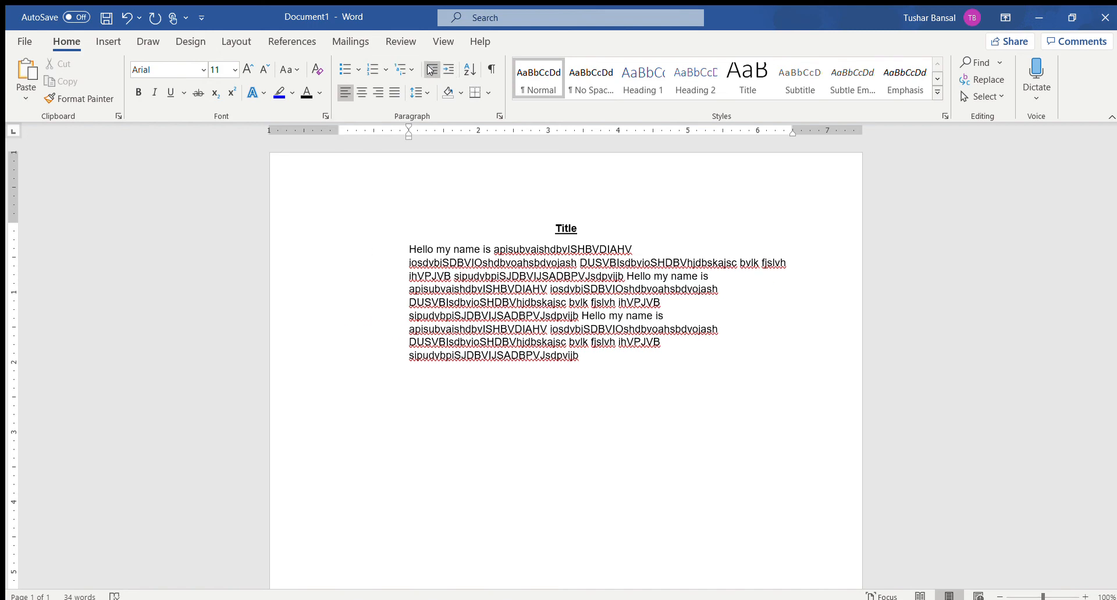
click(431, 71)
click(431, 70)
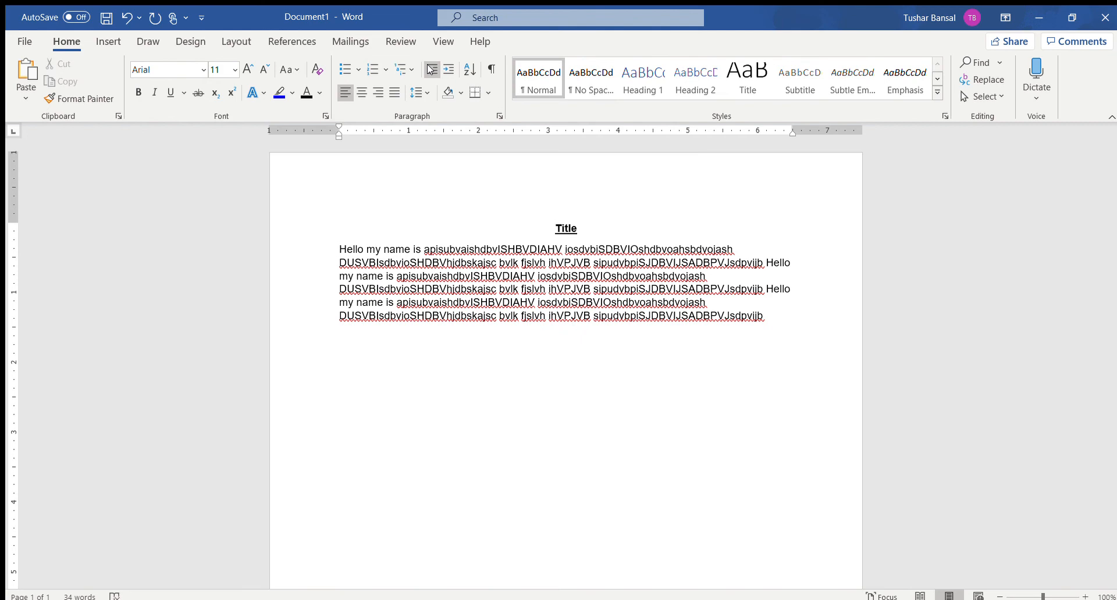
Start a bulleted list a blank line below the filler paragraph
click(788, 339)
key(Return)
key(Return)
click(347, 70)
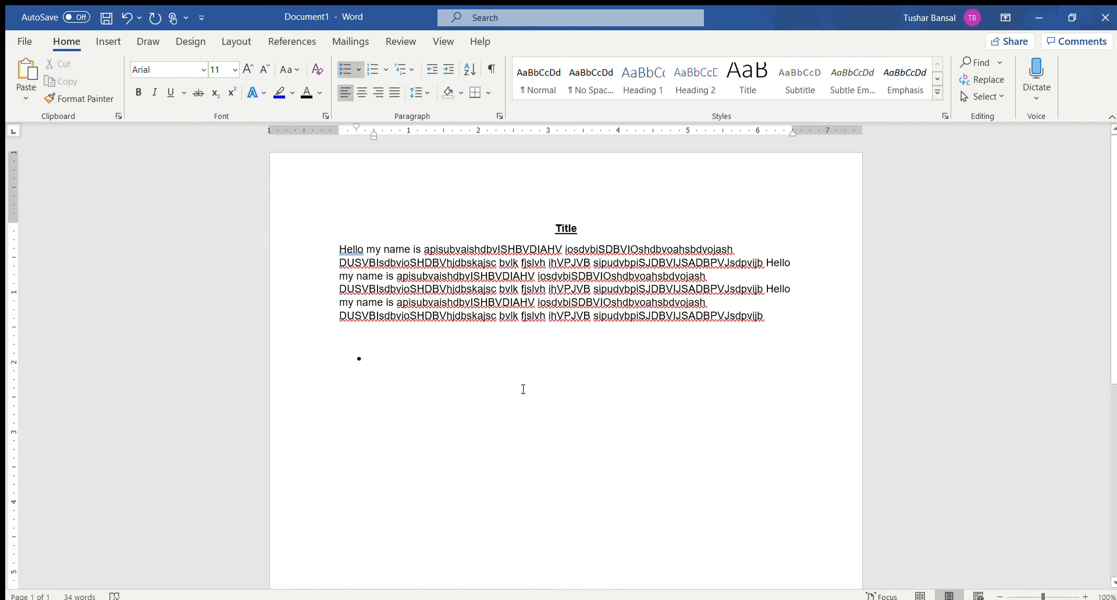
text(asidvbi)
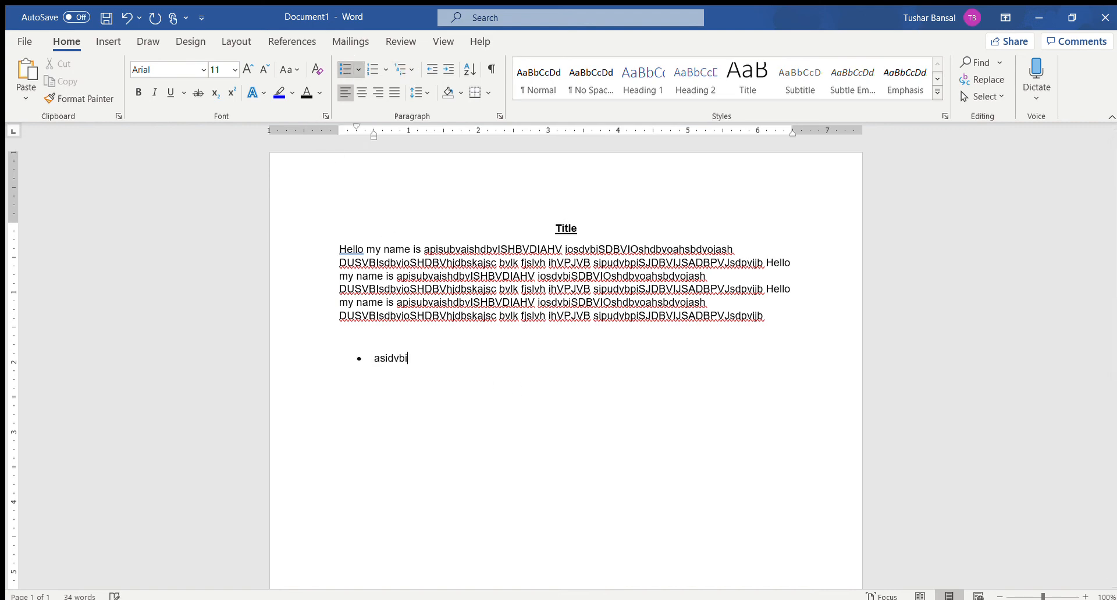
key(Return)
key(Return)
key(ctrl+z)
key(BackSpace)
key(BackSpace)
key(BackSpace)
key(BackSpace)
key(BackSpace)
key(BackSpace)
key(BackSpace)
key(BackSpace)
key(BackSpace)
key(BackSpace)
Enter "Chapter 1:" as the first bullet and add "Introduction" as a sub-bullet beneath it
text(Chaoter 1:)
click(396, 359)
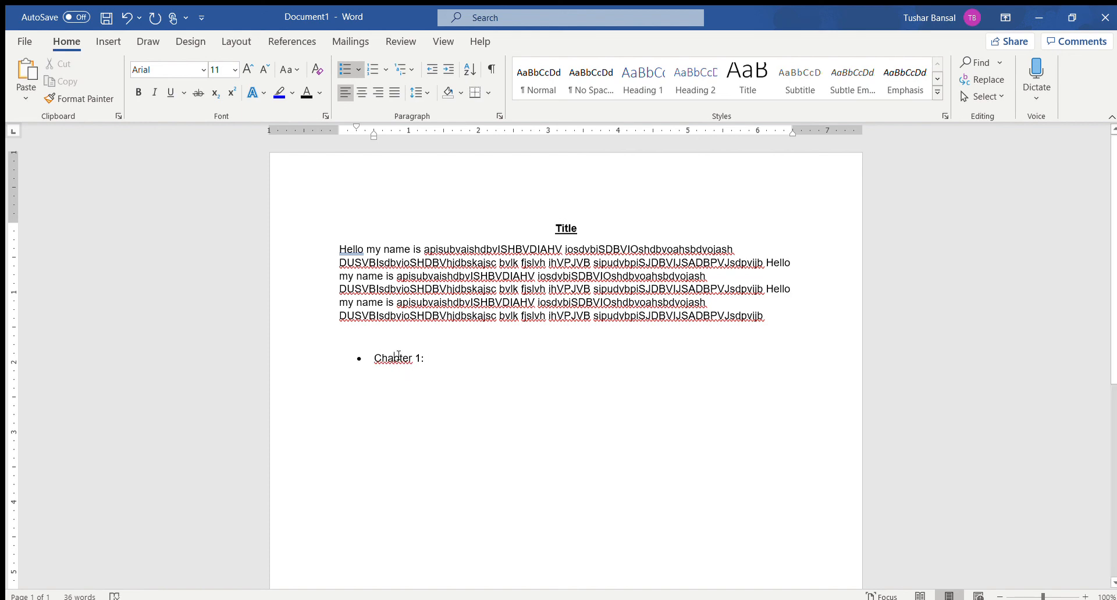
key(Delete)
text(p)
key(Return)
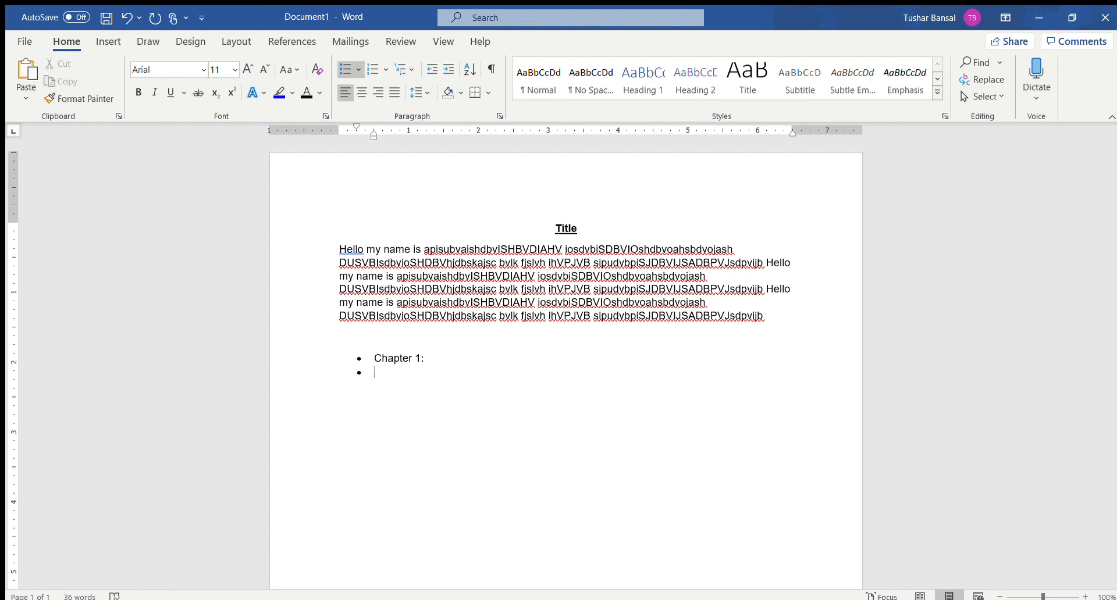
key(Tab)
text(Introduction)
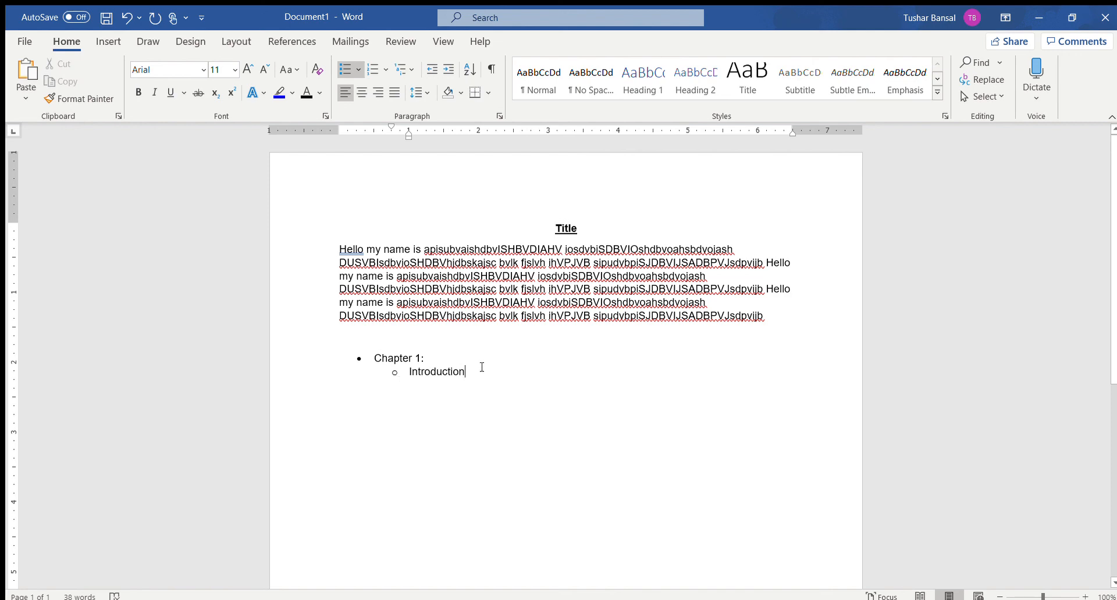
Try adding a third-level bullet under Introduction and remove it, keeping the Introduction text complete
key(Return)
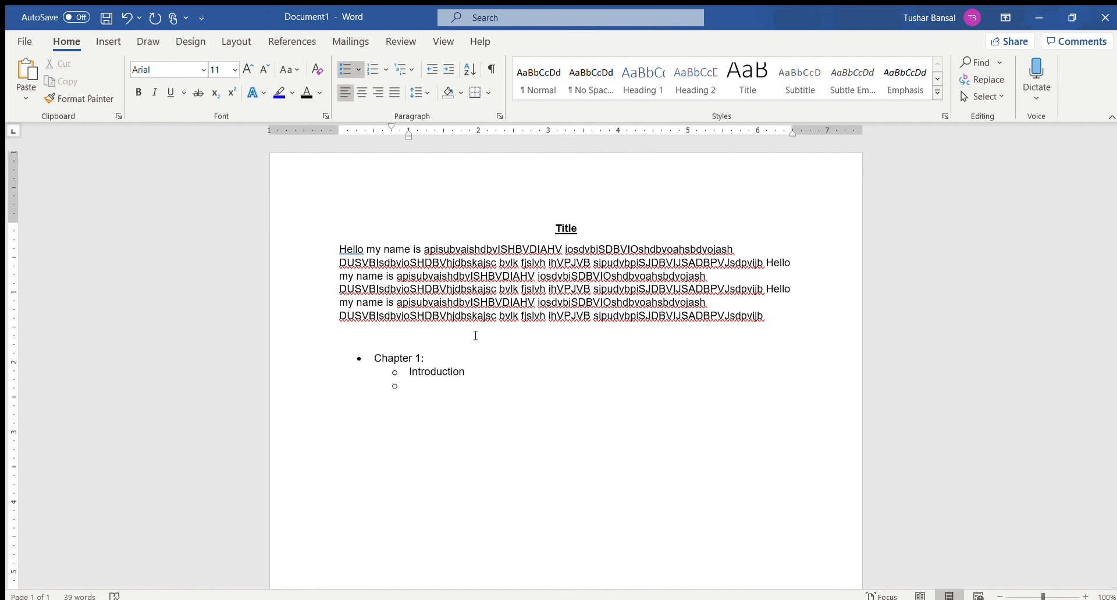
click(449, 69)
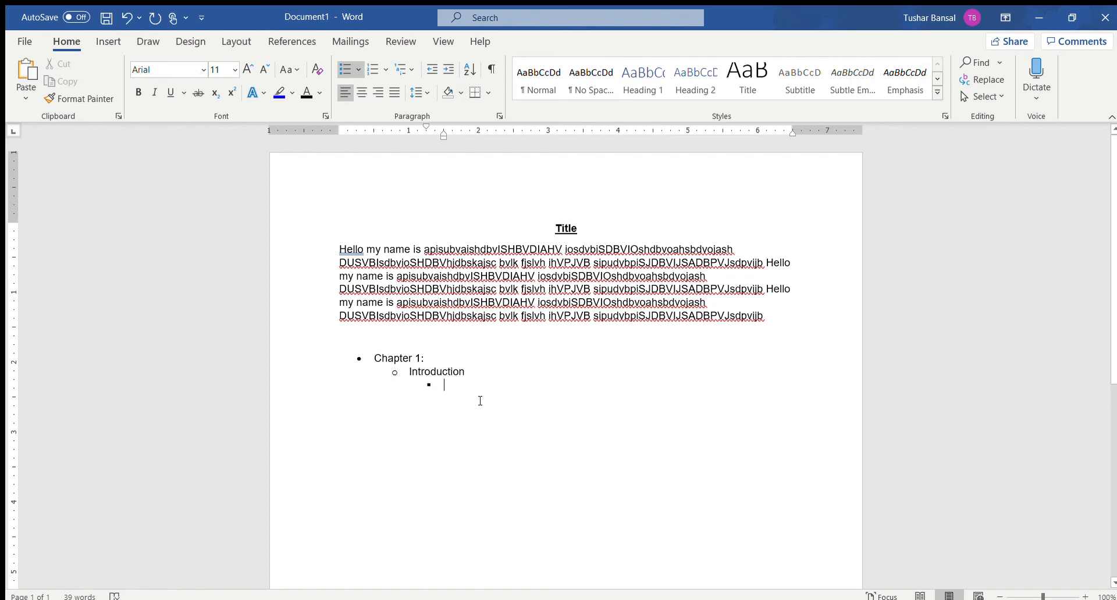
key(BackSpace)
key(BackSpace)
key(BackSpace)
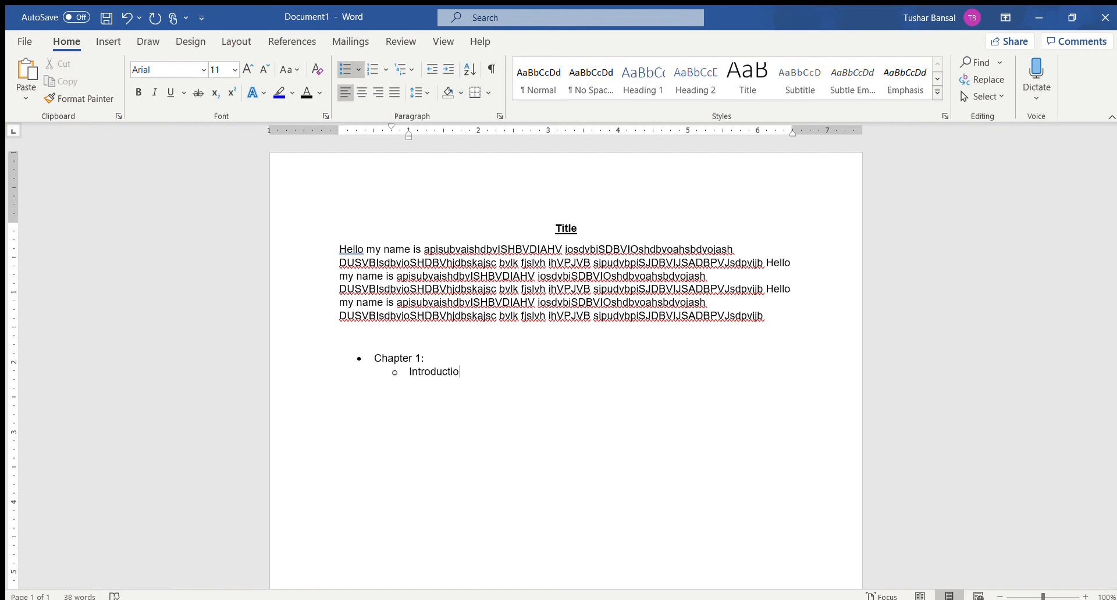
text(n)
Try the arrow bullet style on the Introduction sub-bullet and undo it
click(356, 70)
key(ctrl+z)
key(ctrl+z)
key(ctrl+z)
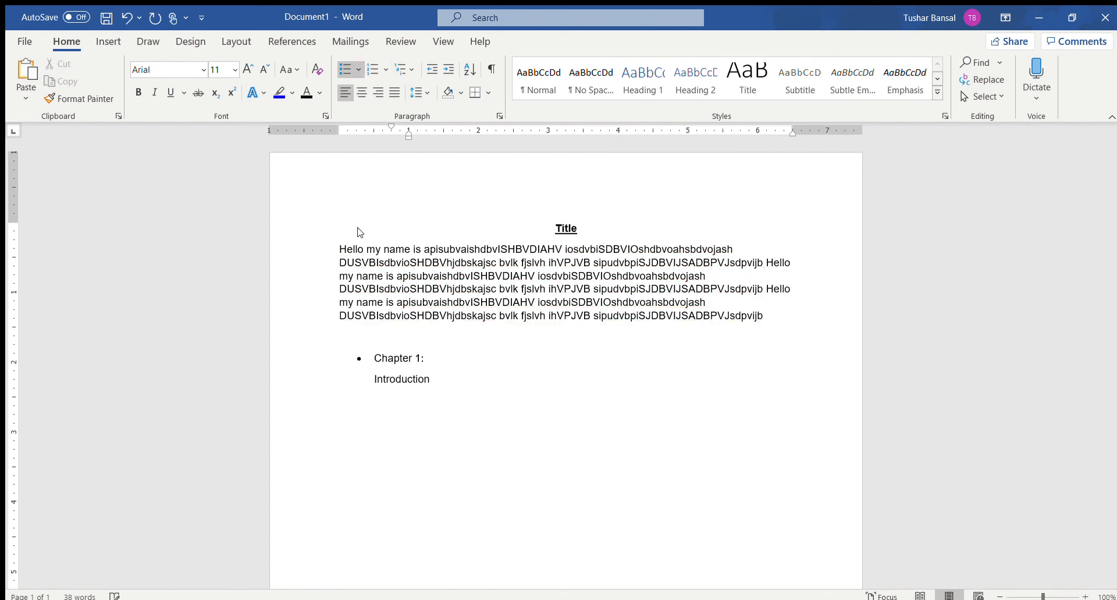
key(ctrl+y)
key(ctrl+y)
key(ctrl+y)
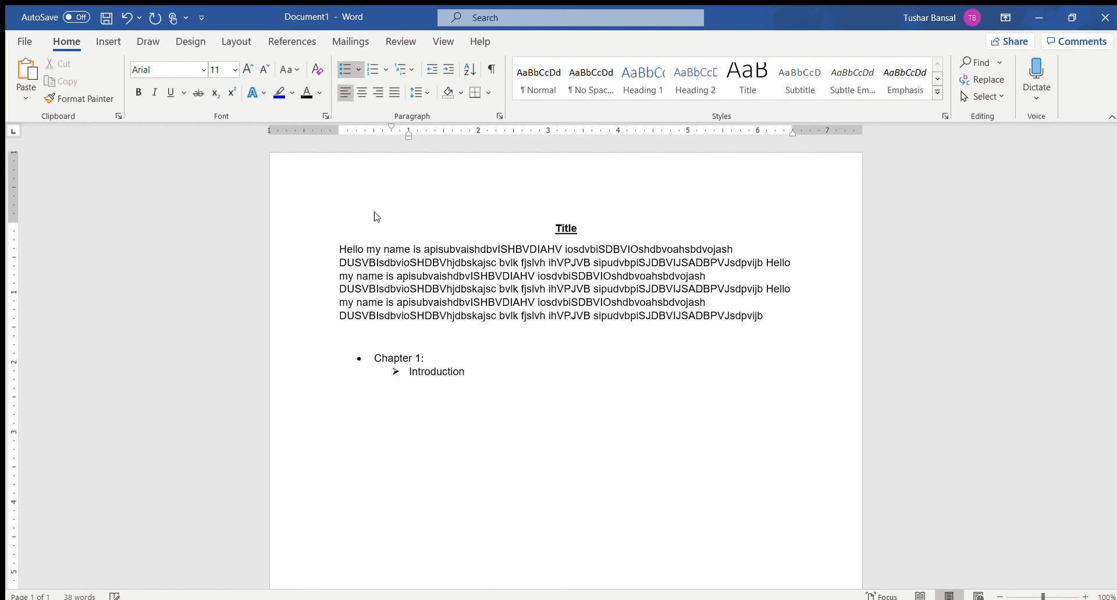
key(ctrl+z)
key(ctrl+y)
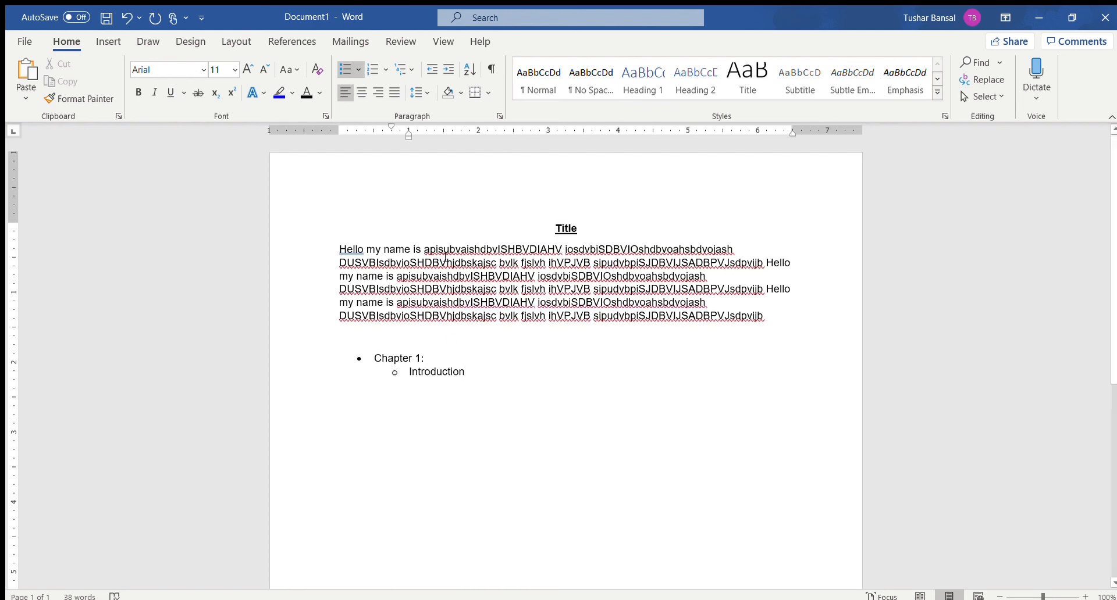
Convert the Chapter 1 and Introduction bullets into a numbered list
drag(488, 384, 341, 353)
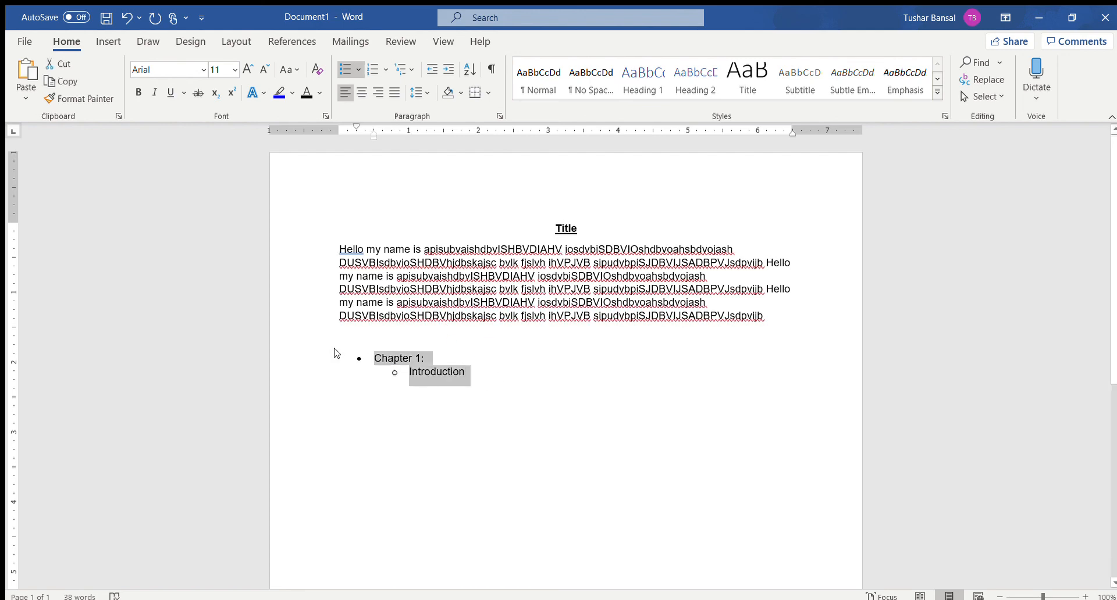
click(372, 70)
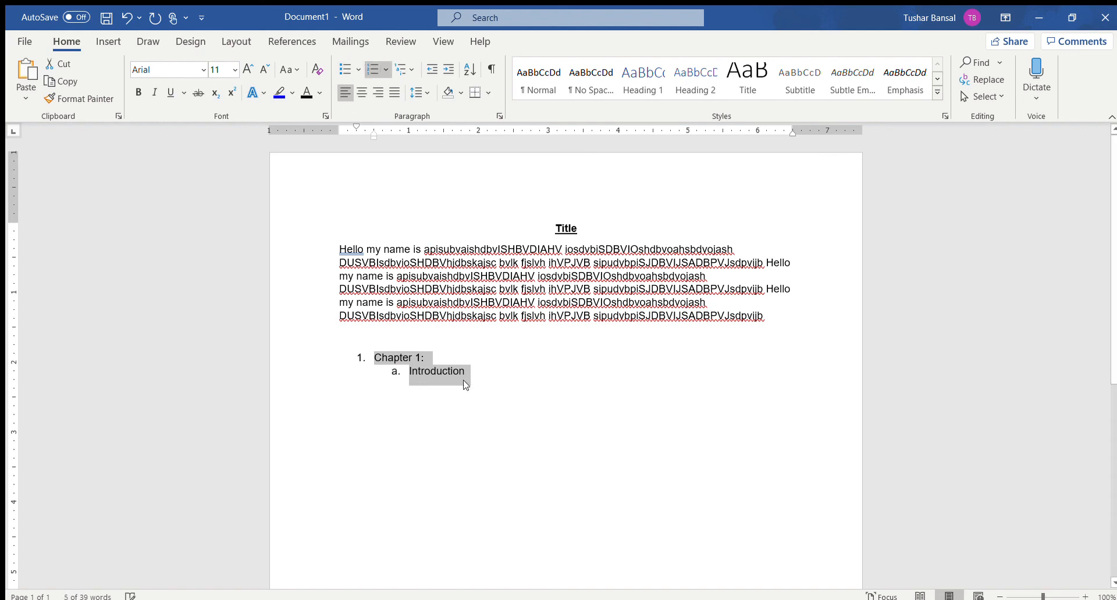
click(436, 378)
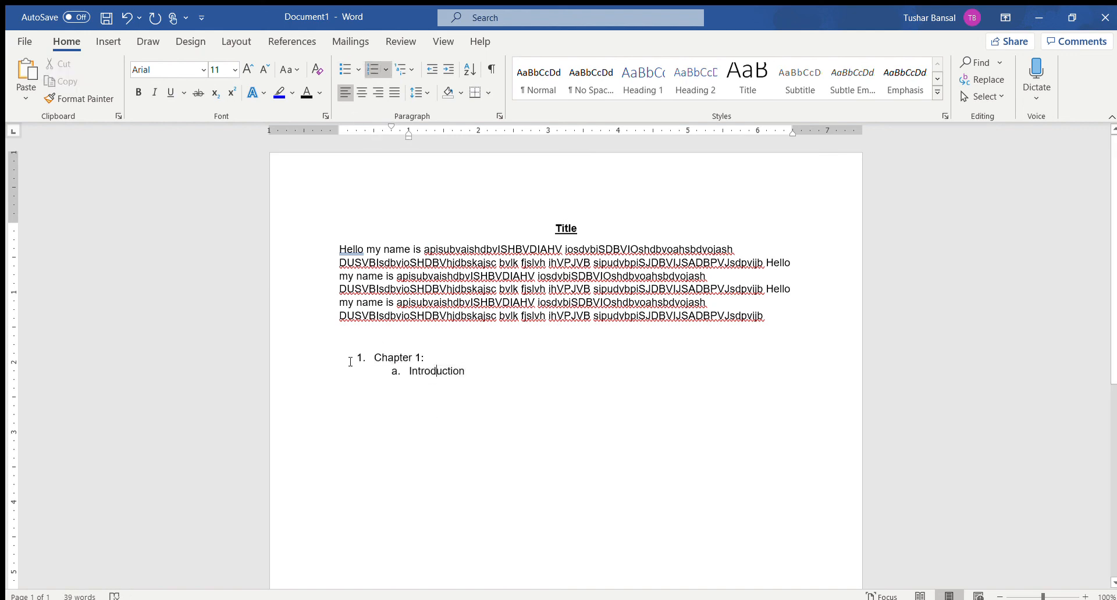
Add an empty item after Introduction and change that sub-level's numbering to the uppercase A., B. format
click(381, 67)
key(ctrl+z)
click(462, 427)
click(406, 373)
click(477, 371)
key(Return)
click(386, 70)
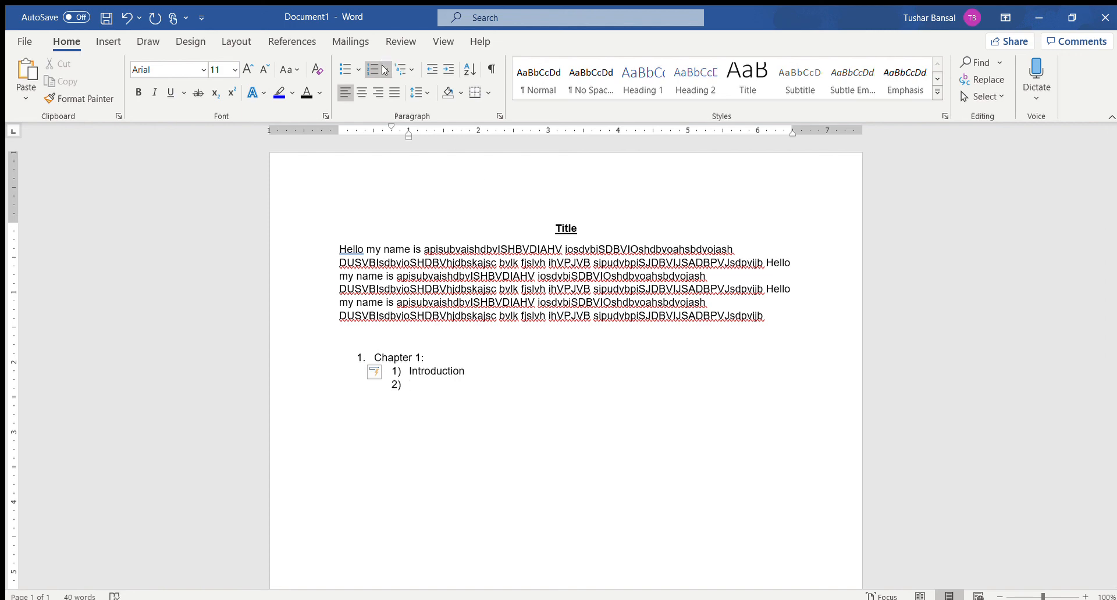
click(448, 277)
double_click(524, 469)
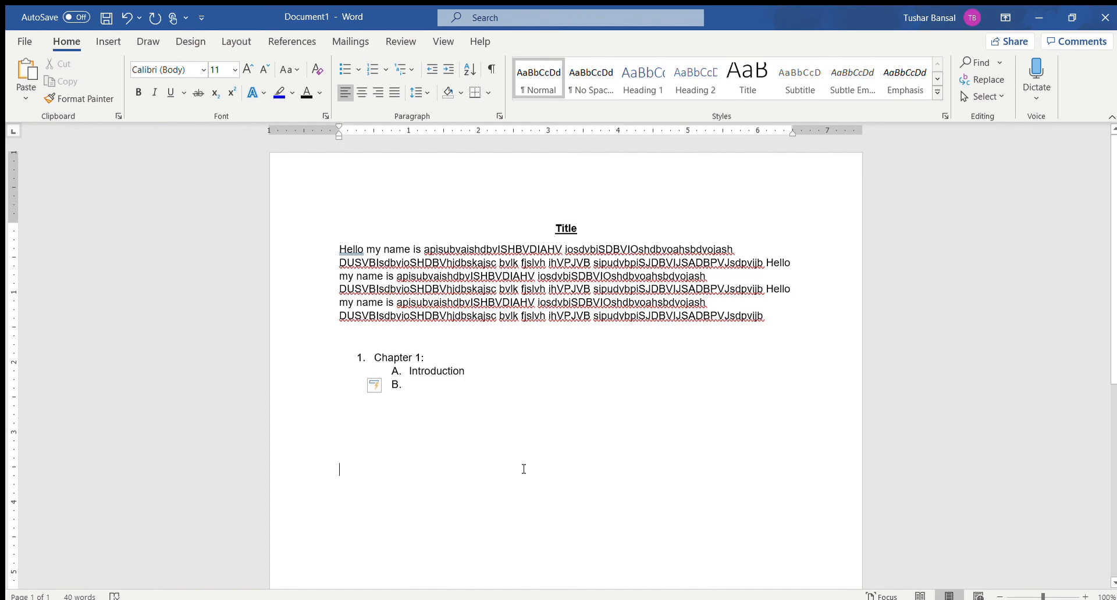
Remove the empty item B below Introduction from the list
click(231, 70)
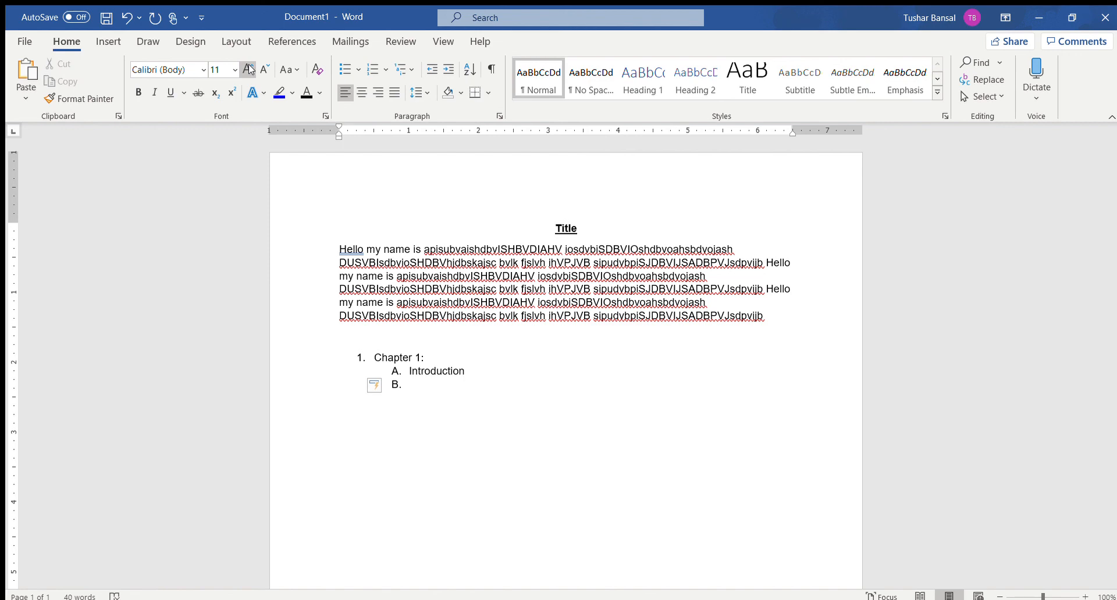
click(428, 384)
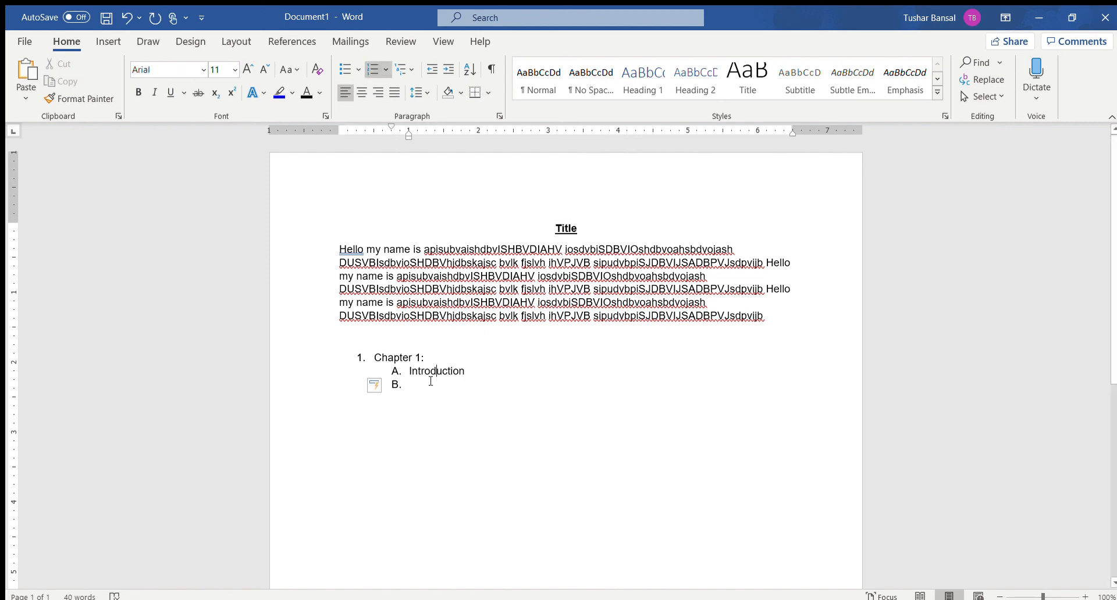
key(BackSpace)
key(BackSpace)
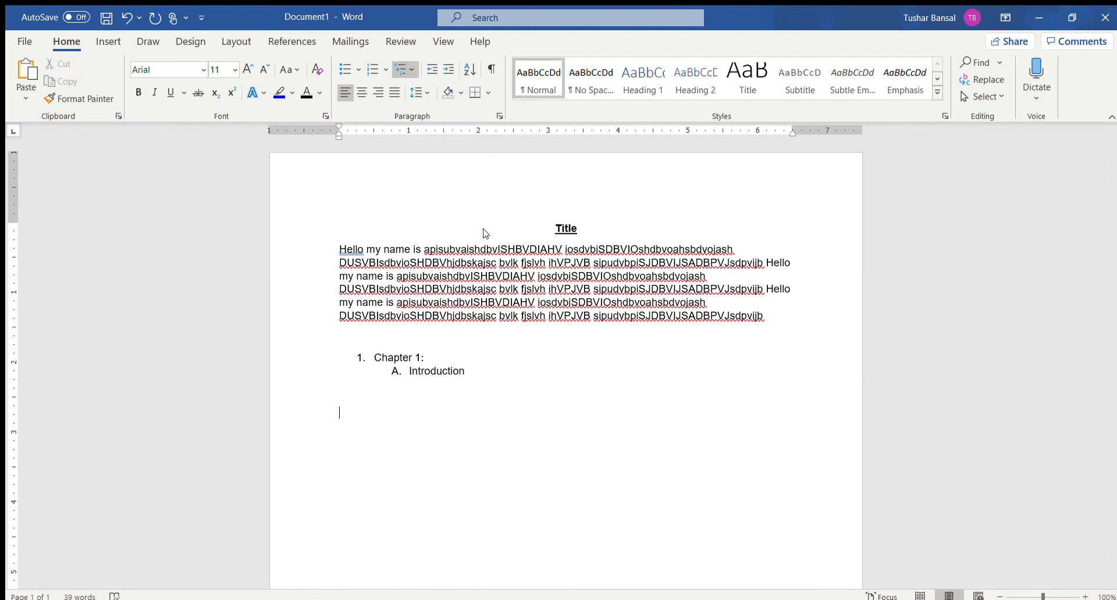
Try a new "1)" list with the item "S" below the outline, demote and promote its second item, and delete the list
text(1) )
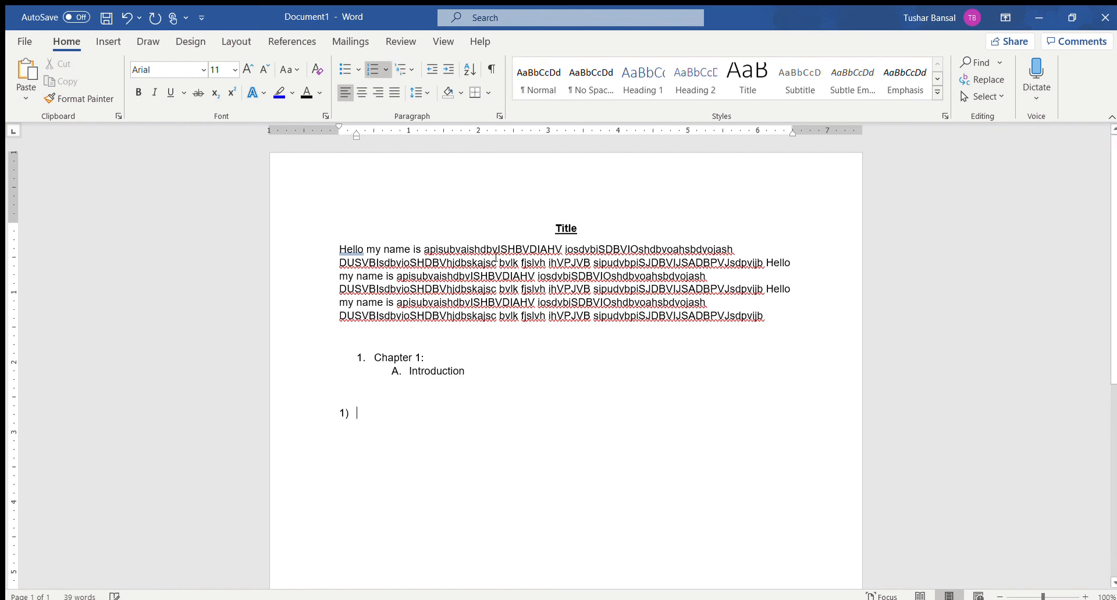
text(S)
key(Return)
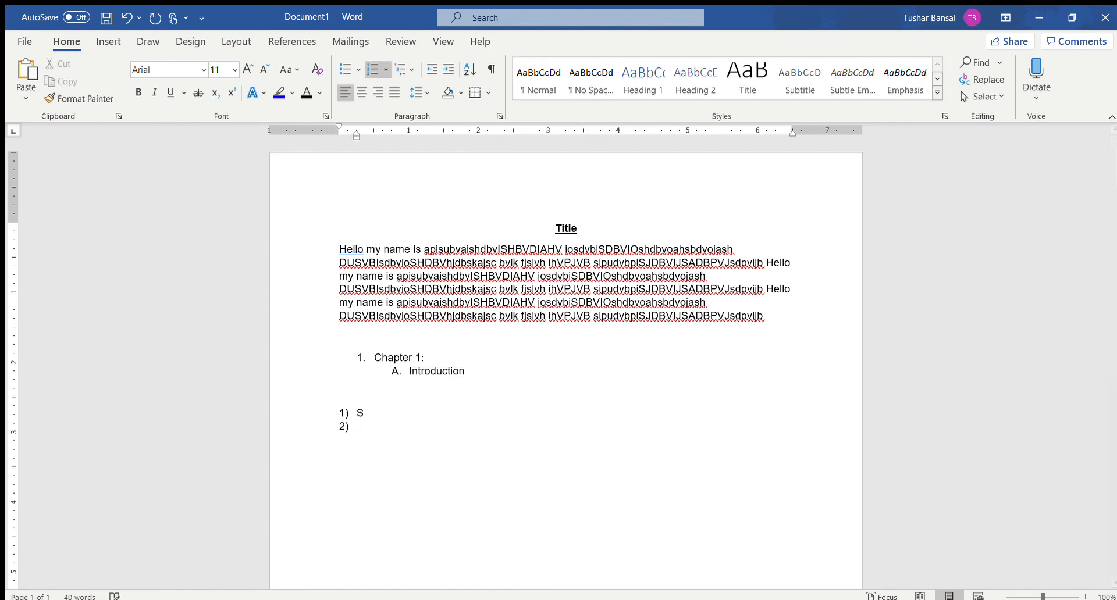
key(Tab)
key(shift+Tab)
key(BackSpace)
key(BackSpace)
key(BackSpace)
key(BackSpace)
key(BackSpace)
key(BackSpace)
key(BackSpace)
click(409, 63)
click(408, 63)
click(628, 280)
Add a bottom border to the Title line, and try orange and grey shading on it before clearing the shading
triple_click(570, 230)
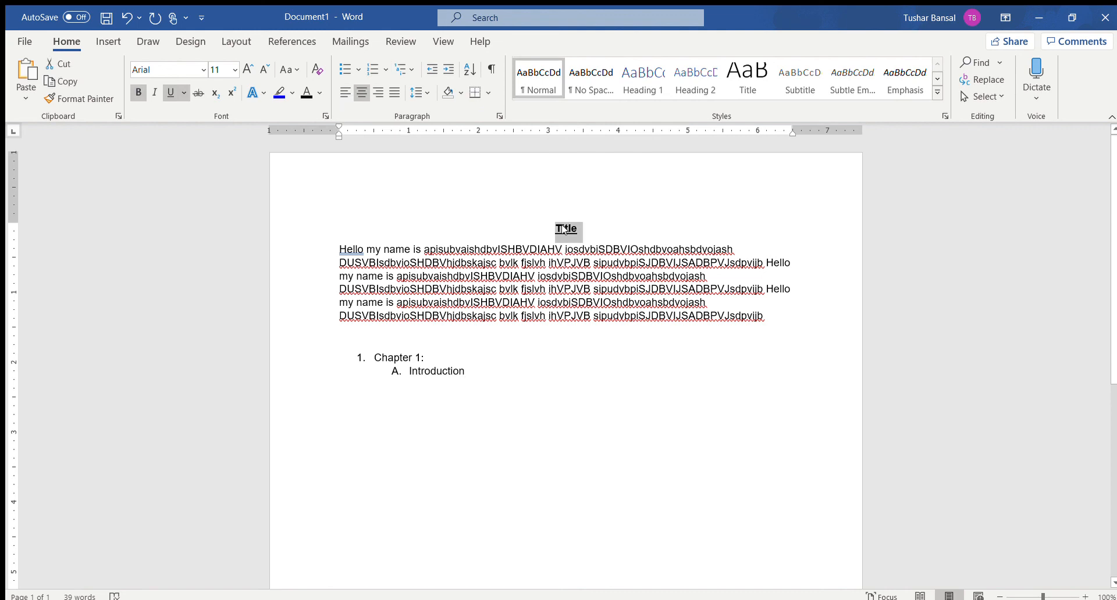
click(448, 92)
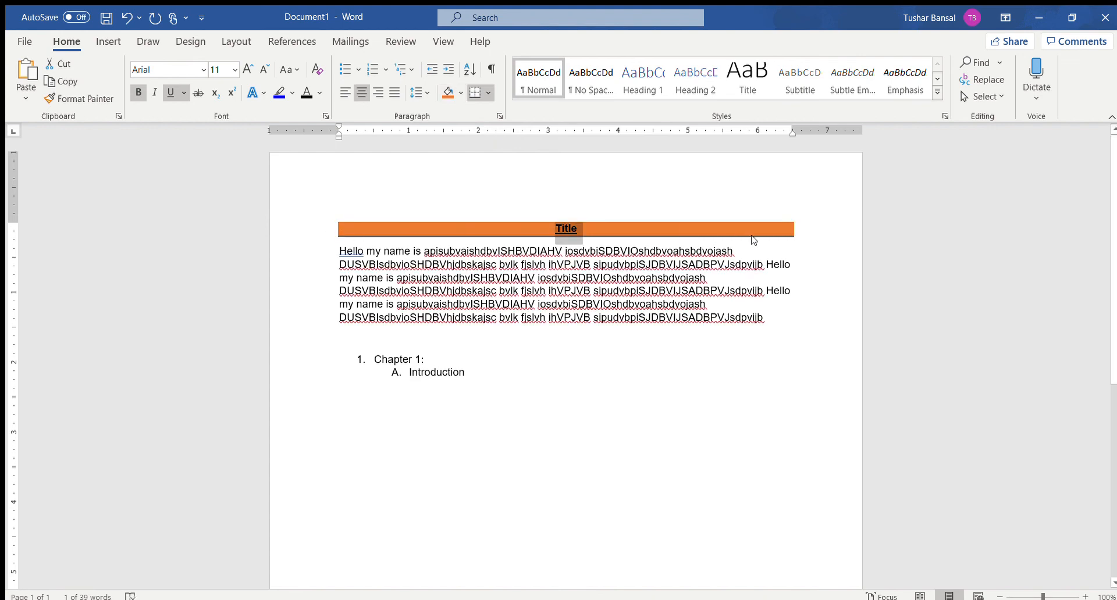
click(459, 94)
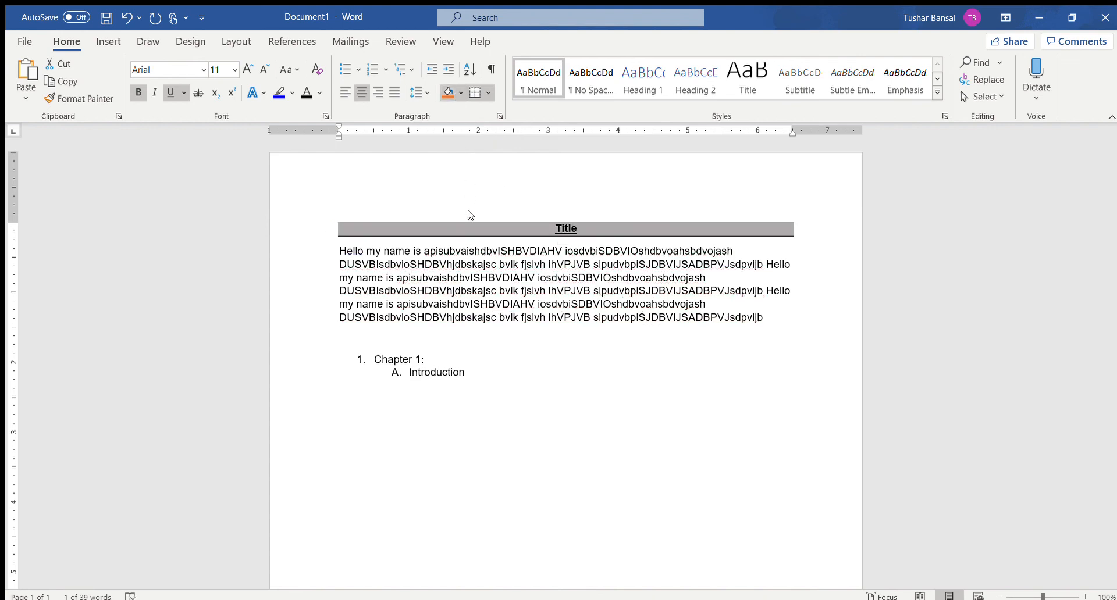
click(471, 254)
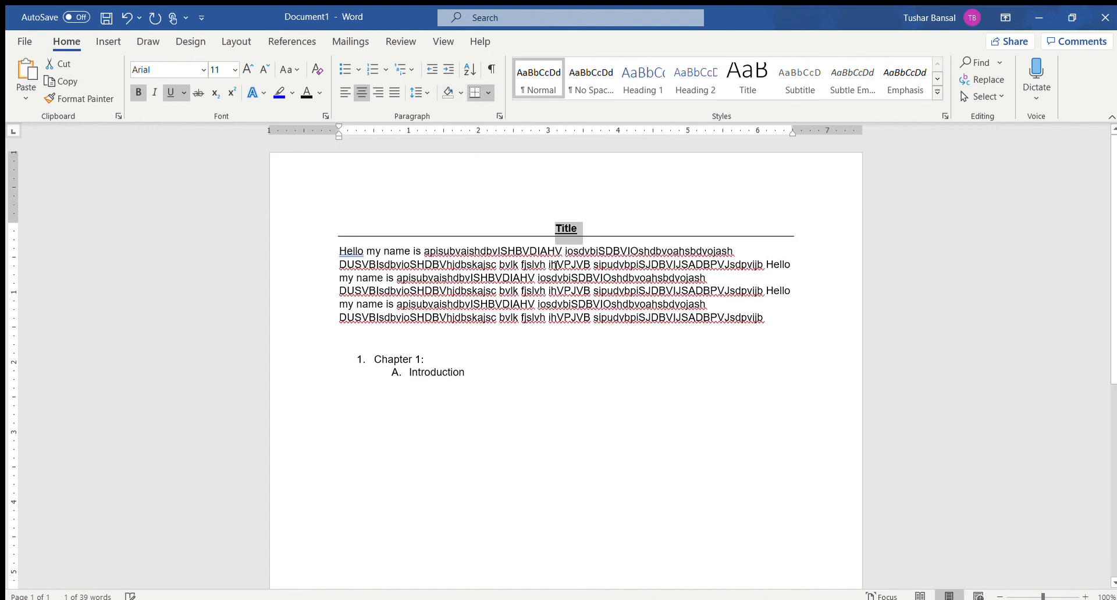
Try a box border around the whole Title line and undo it
click(480, 93)
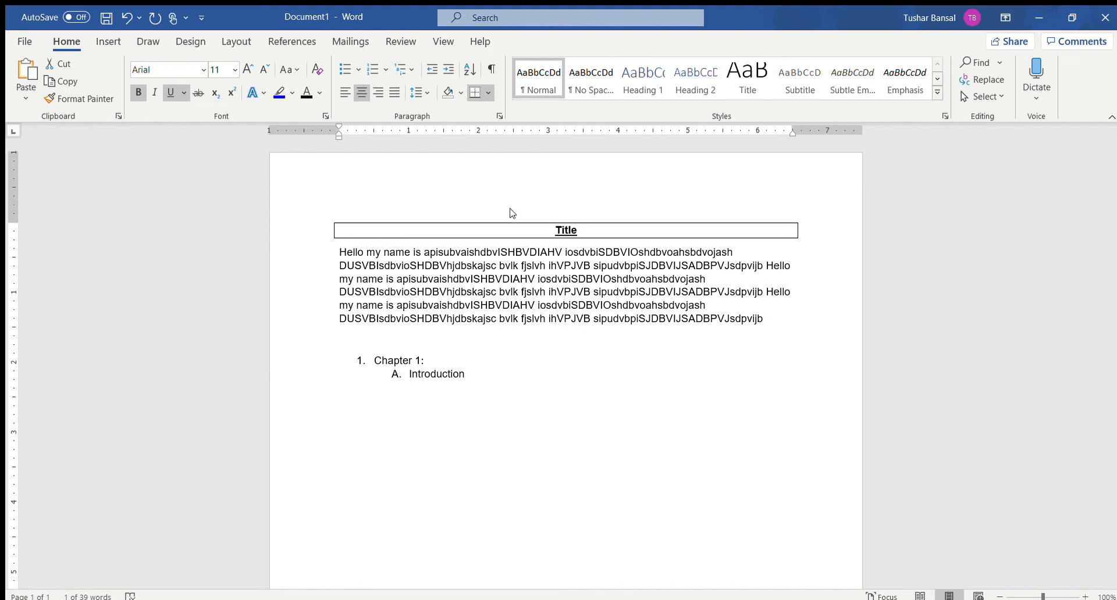
click(628, 252)
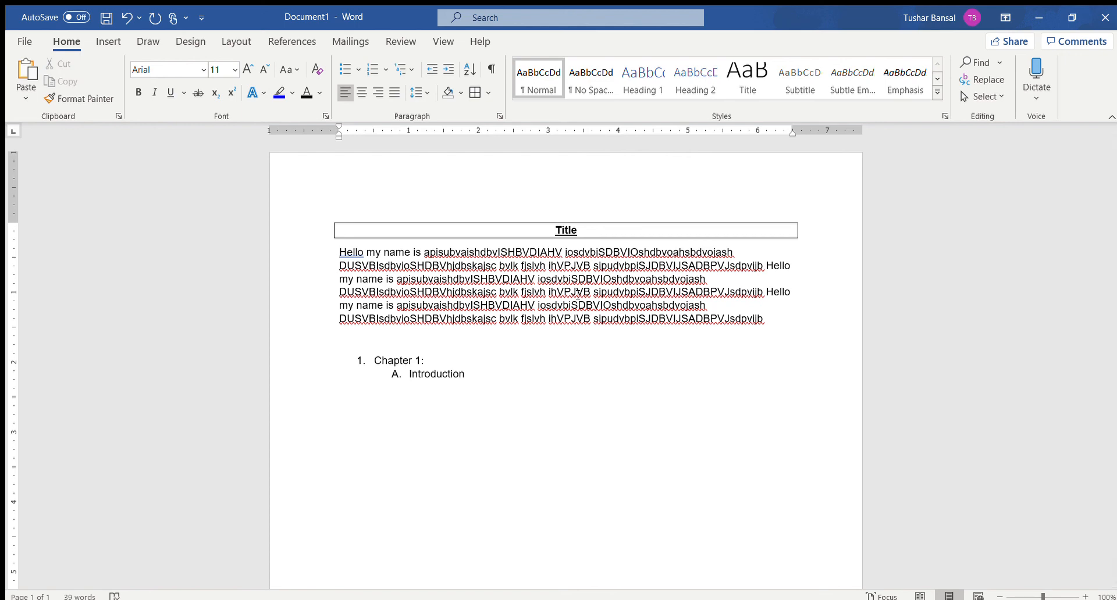
key(ctrl+z)
key(ctrl+z)
key(ctrl+z)
key(ctrl+z)
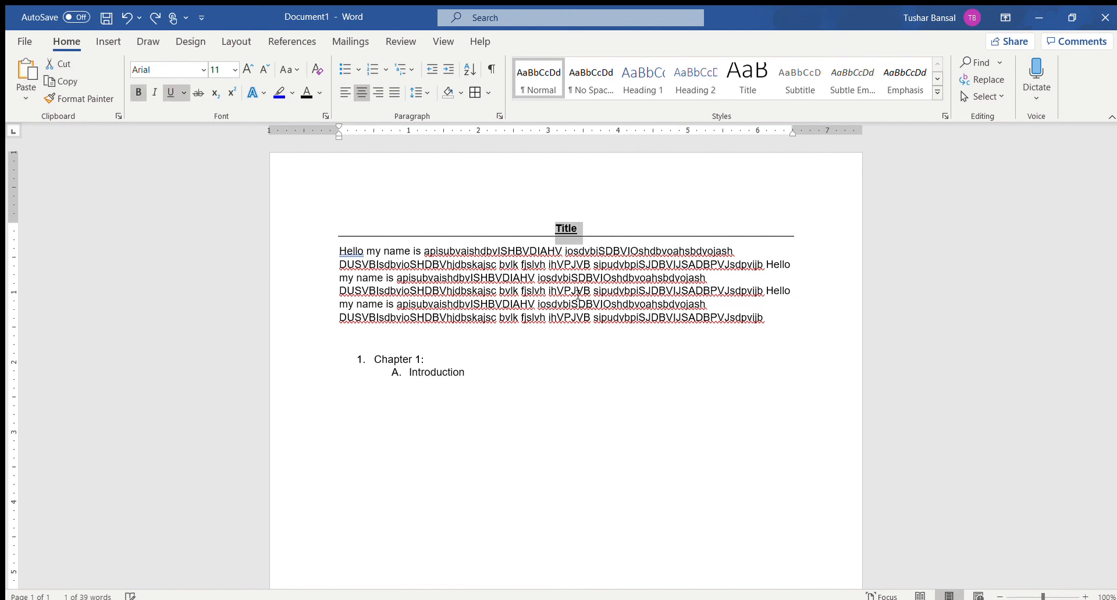